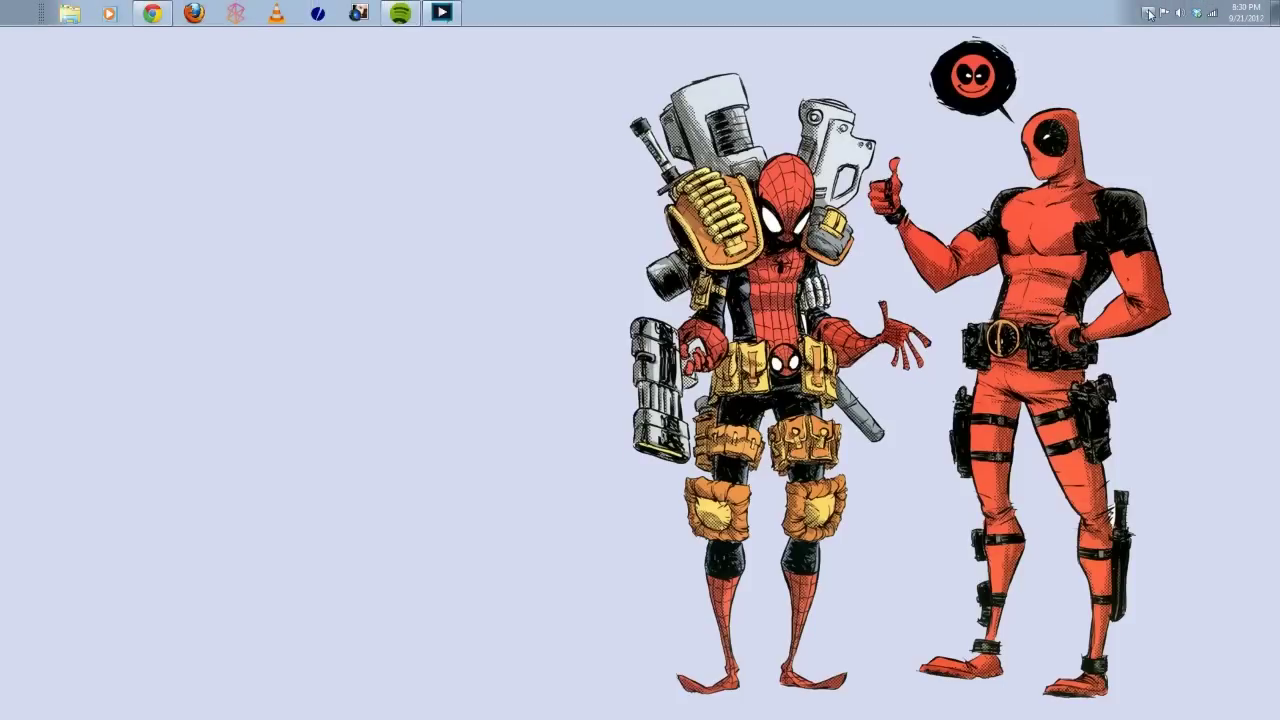
Step: Open the Profile Editor of the Mad Catz keyboard software
left_click(1148, 13)
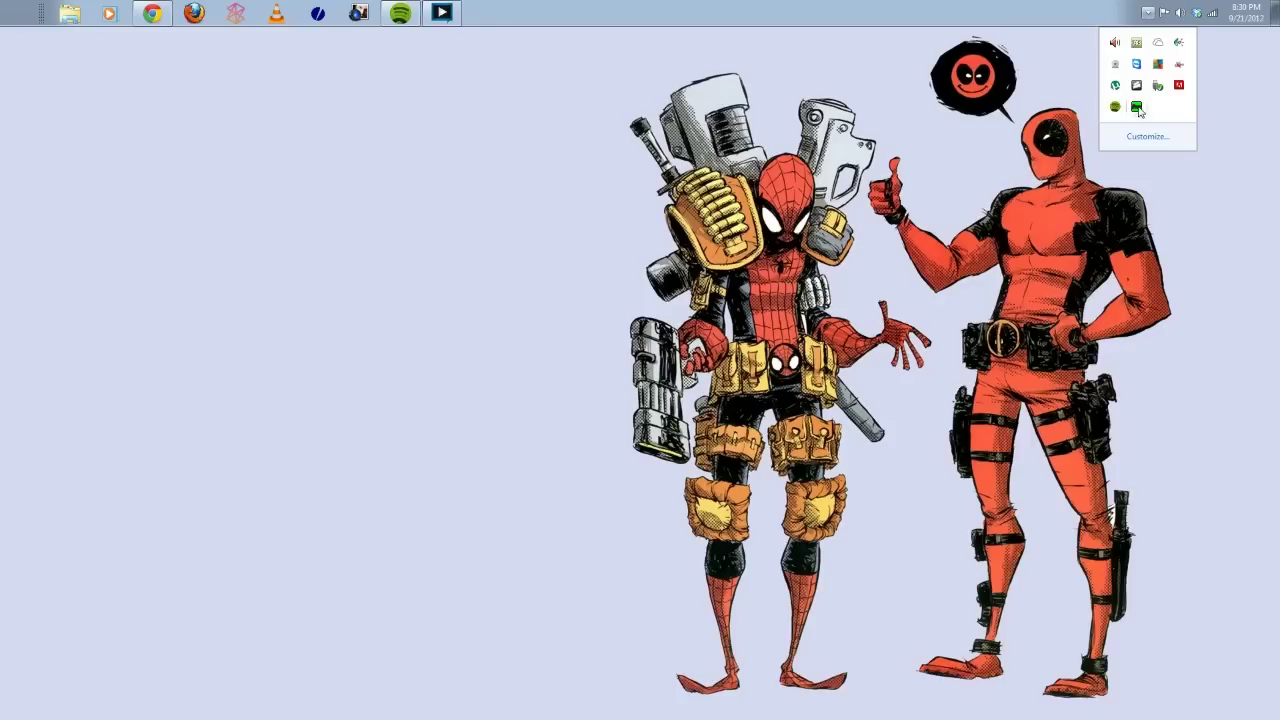
right_click(1138, 110)
left_click(1167, 184)
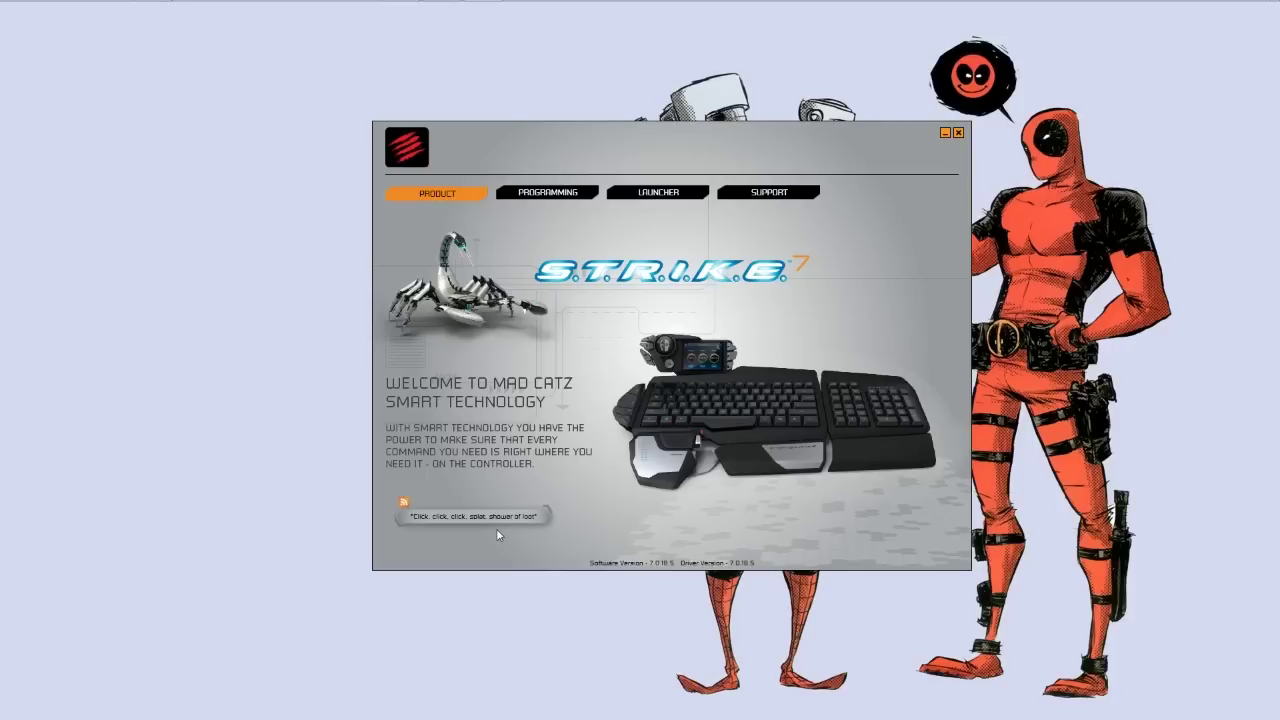
Step: Examine the programming page, the configured launcher apps and the support options of the keyboard software
left_click(580, 192)
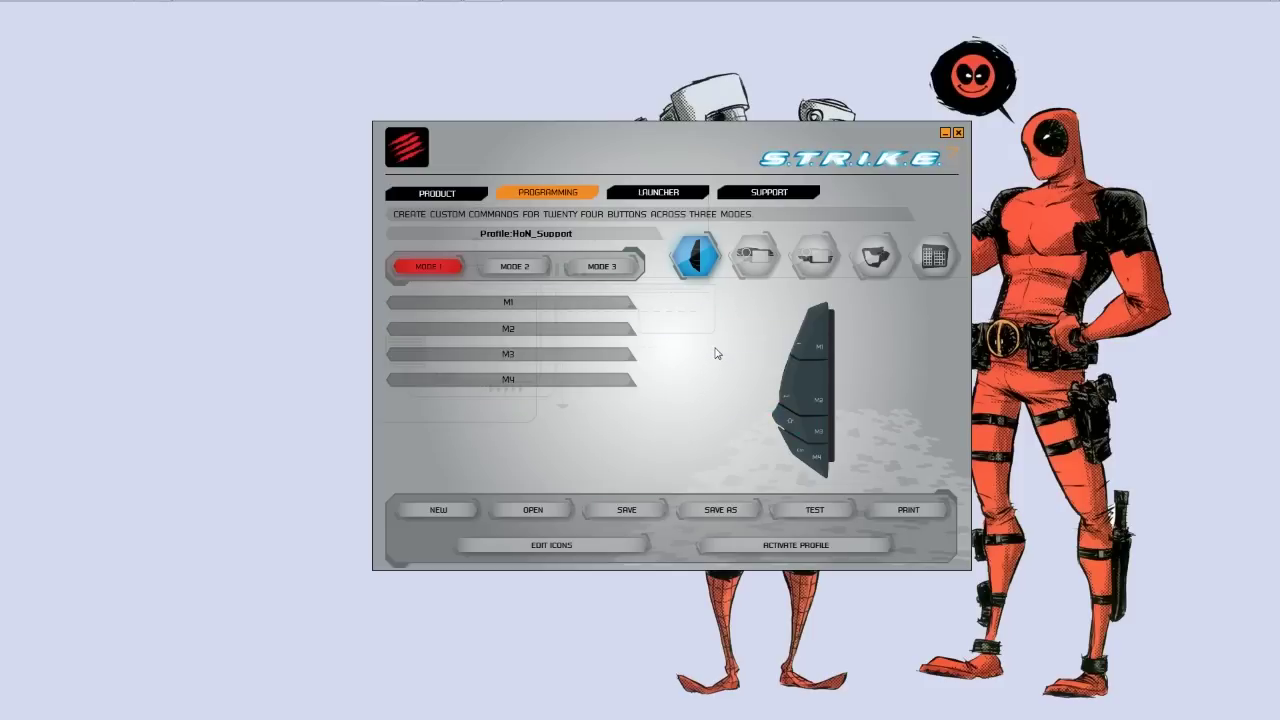
left_click(660, 192)
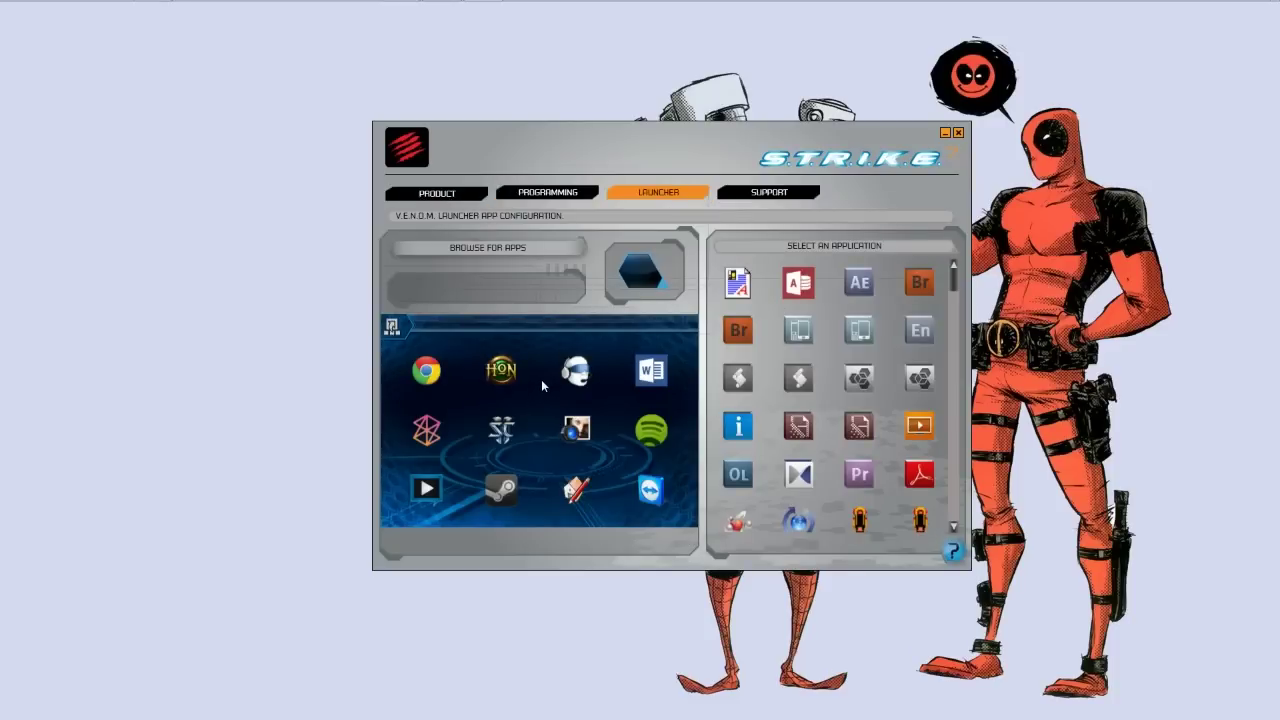
mouse_move(542, 386)
mouse_move(422, 360)
mouse_move(668, 512)
left_click(785, 199)
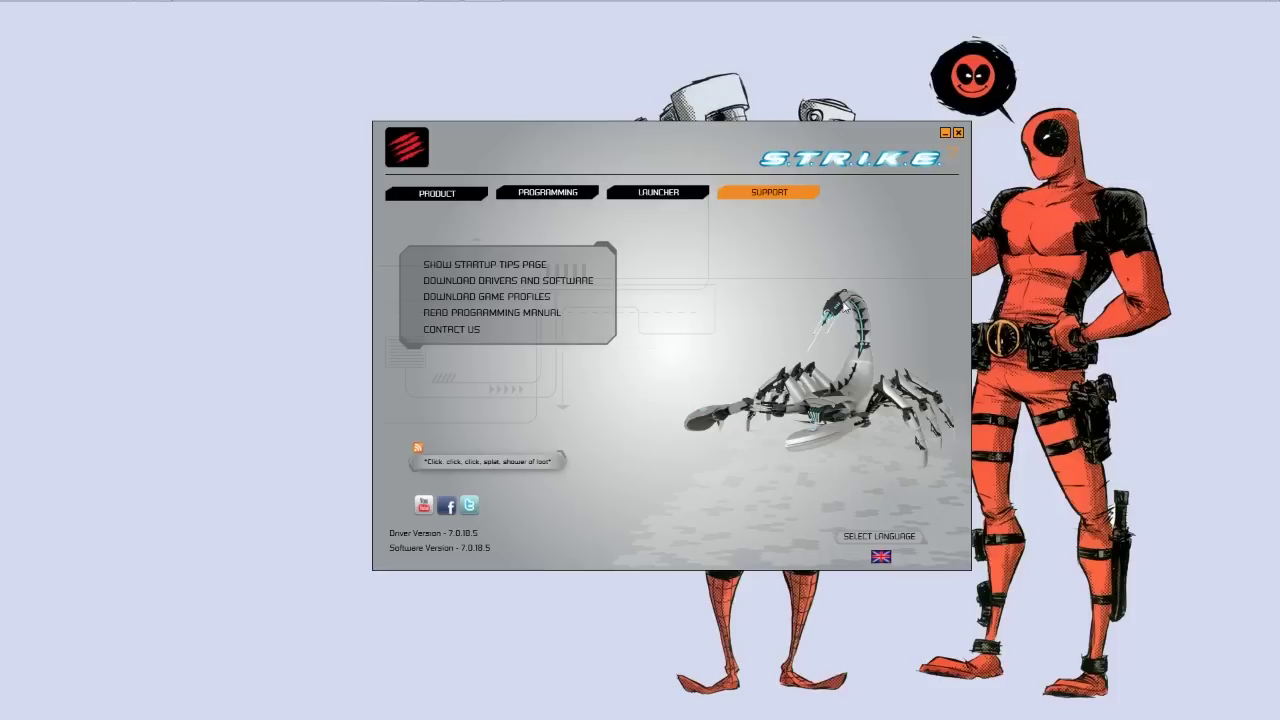
Step: Examine the launcher's list of selectable applications and the file browser for adding other apps, without choosing a file
left_click(660, 195)
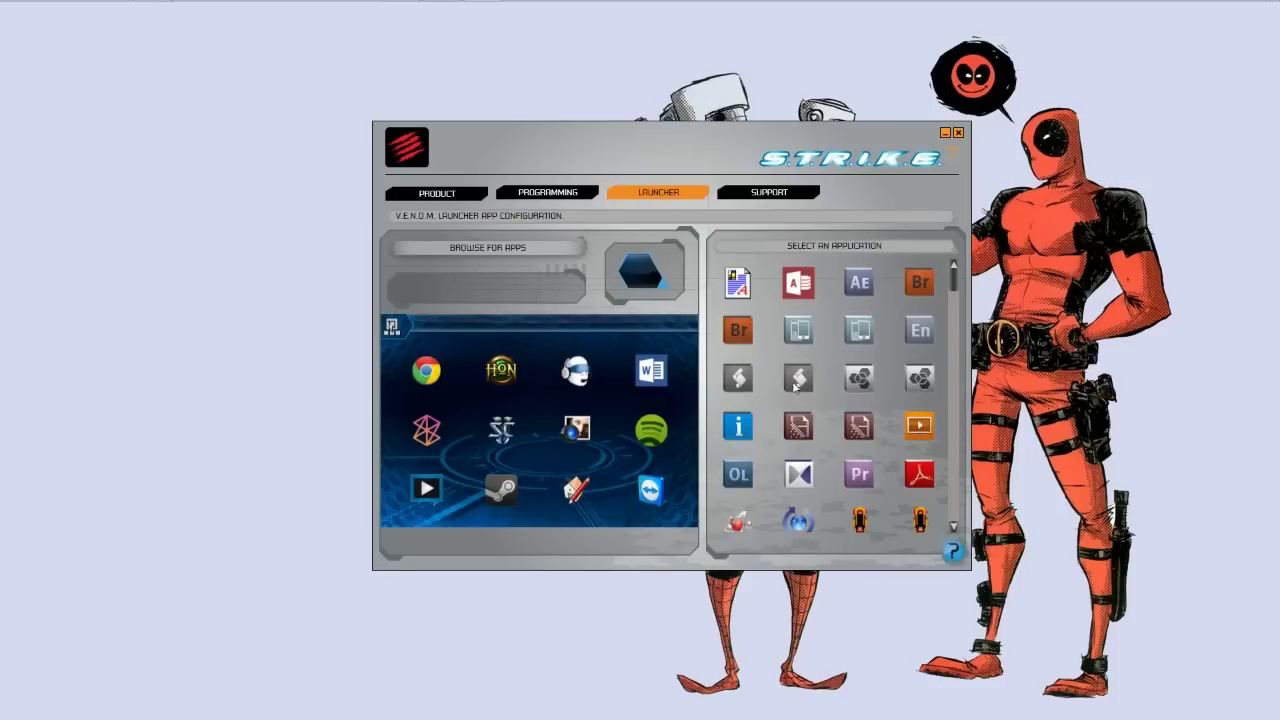
mouse_move(671, 517)
mouse_move(955, 280)
left_mouse_down()
mouse_move(958, 430)
mouse_move(972, 280)
left_mouse_up()
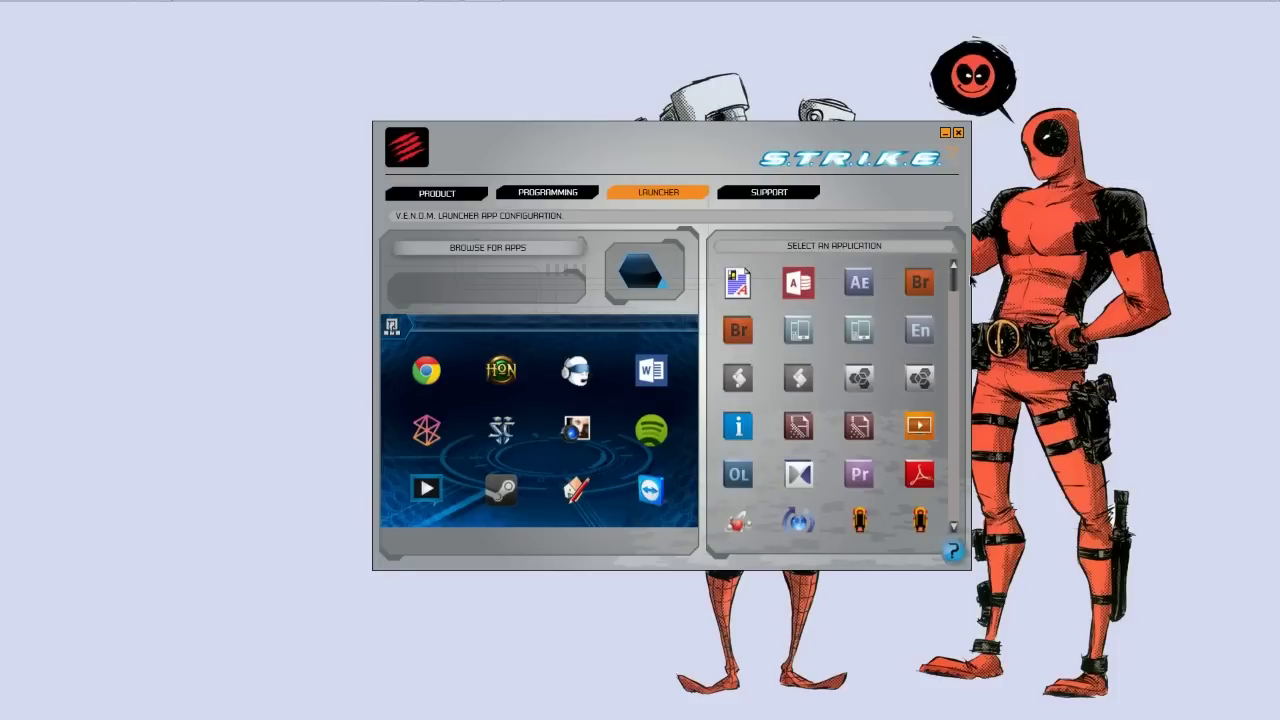
left_click(519, 252)
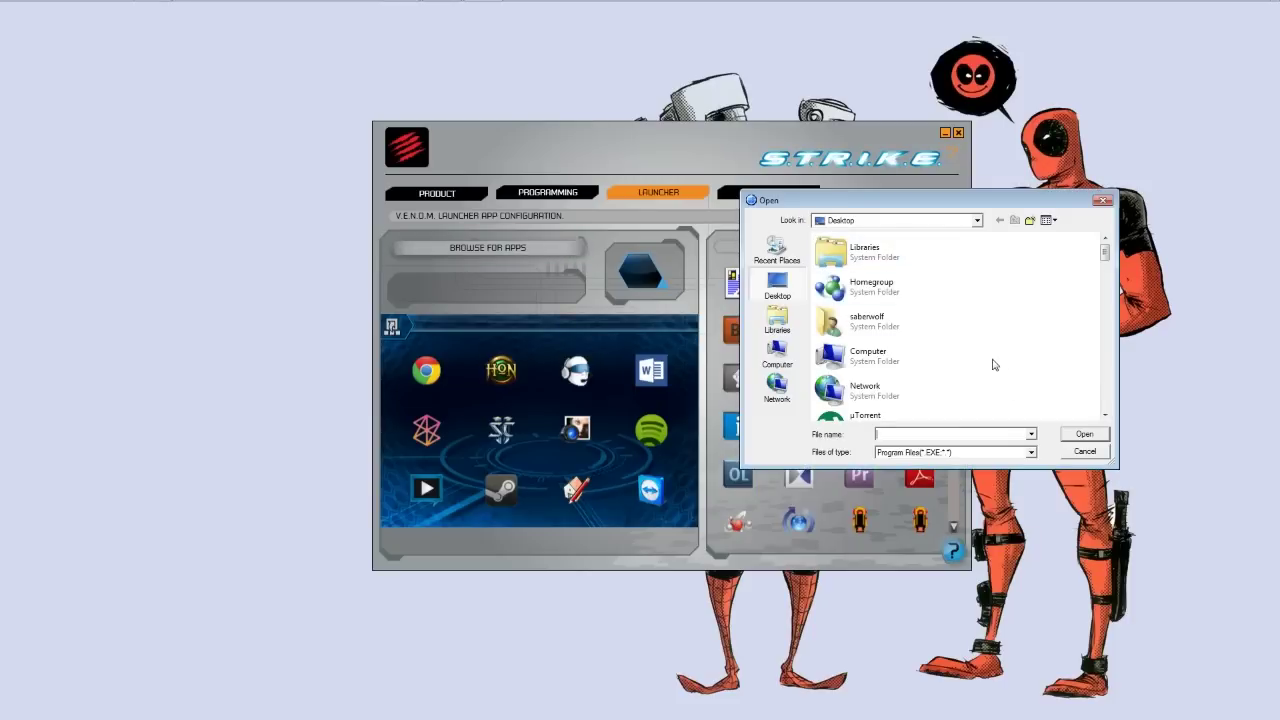
mouse_move(1107, 250)
left_mouse_down()
mouse_move(1100, 395)
mouse_move(1098, 255)
left_mouse_up()
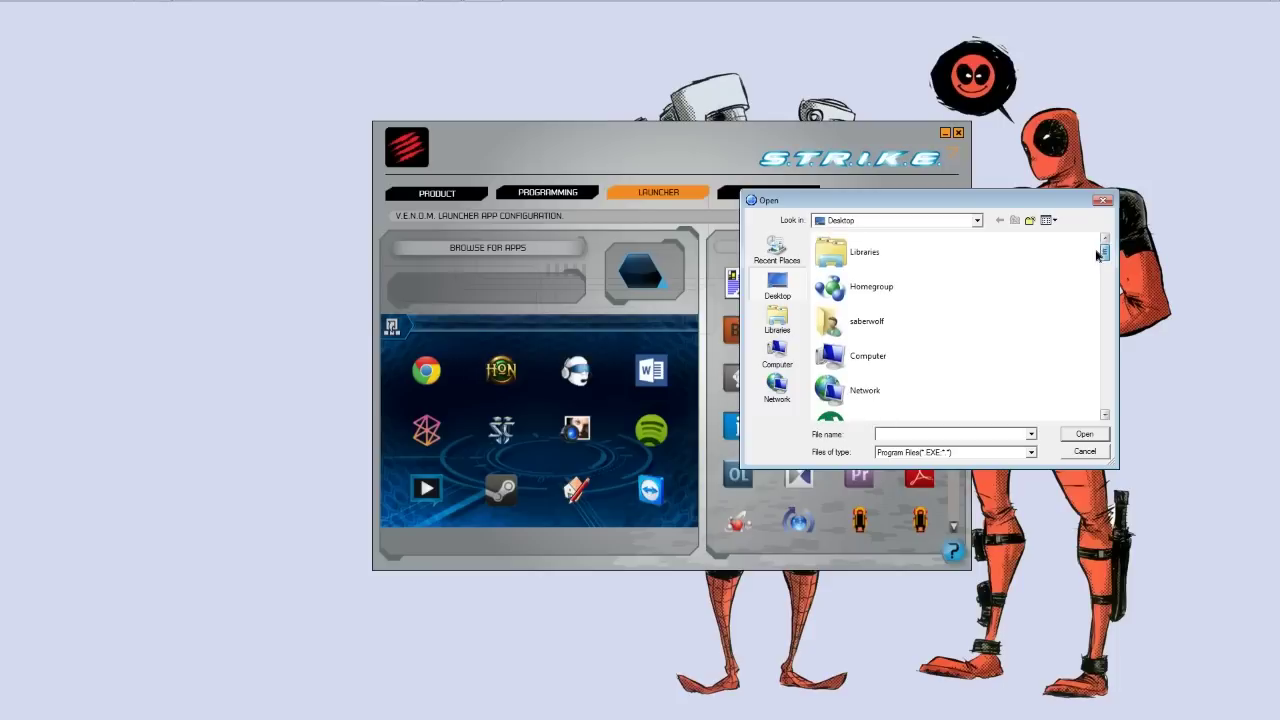
left_click(1085, 452)
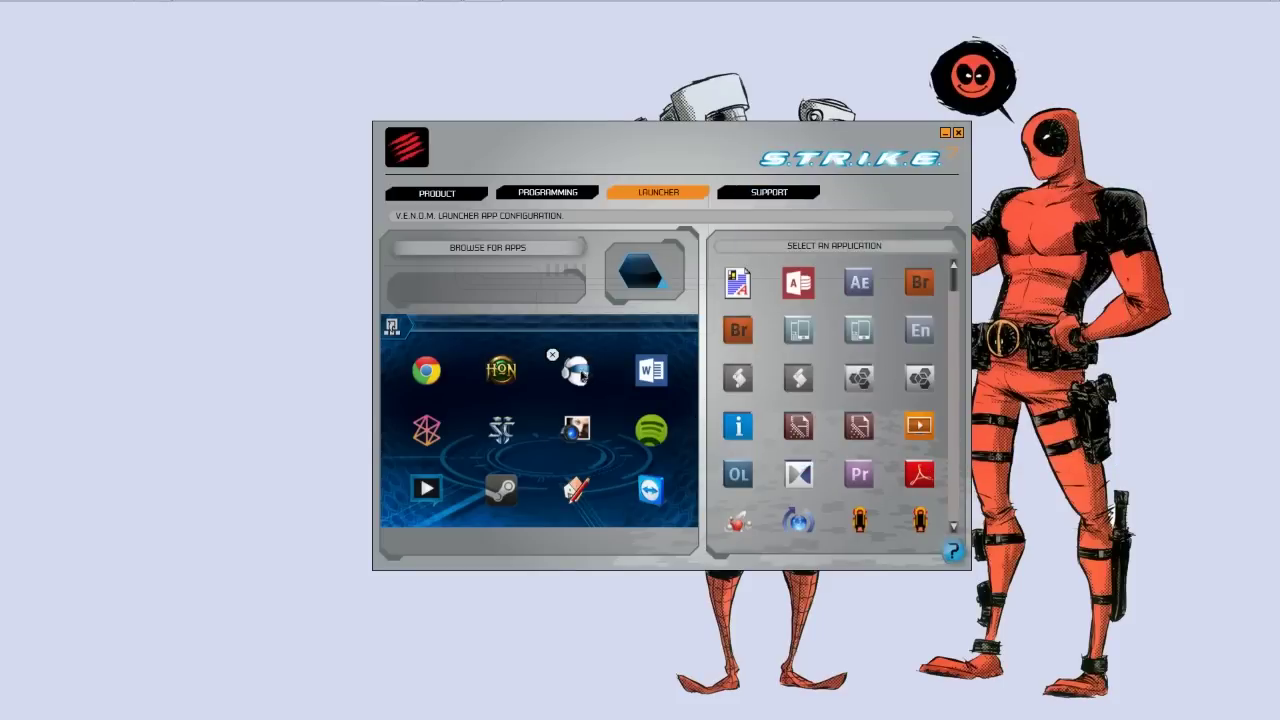
Step: Try assigning Access 2013 to the launcher slot holding Ventrilo, and put Ventrilo back in the slot
left_click(580, 373)
left_click(810, 287)
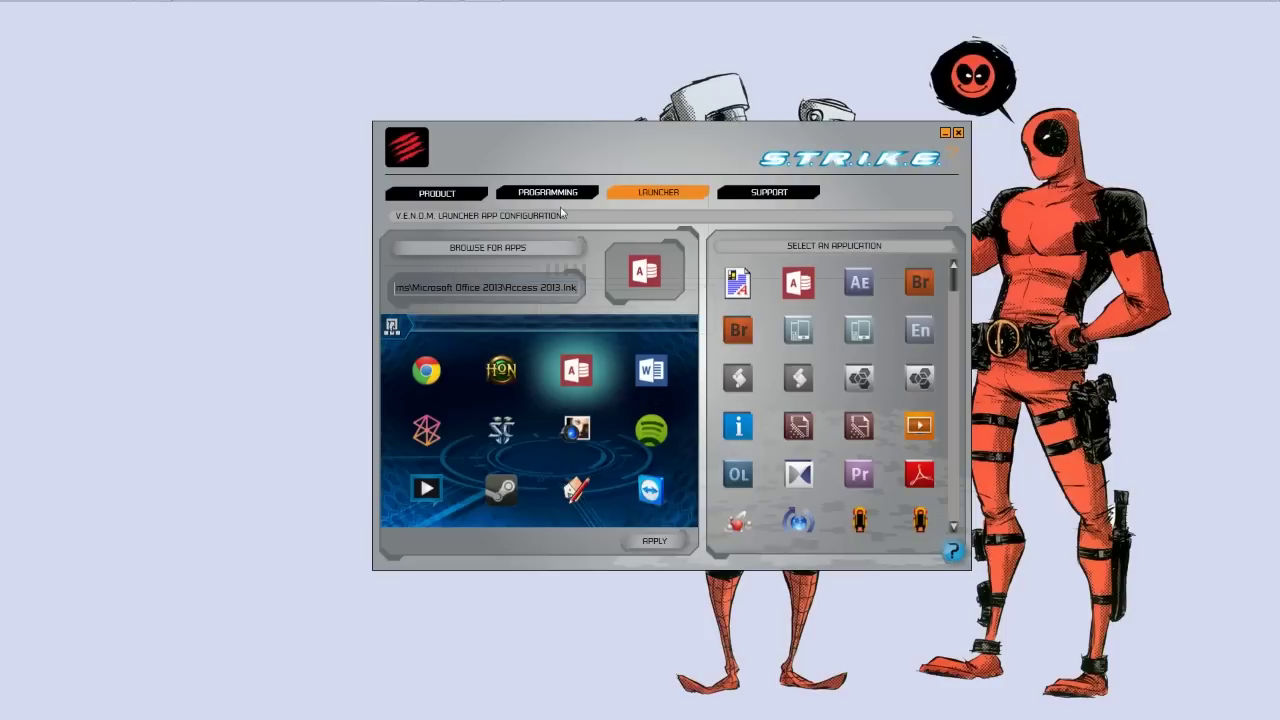
mouse_move(443, 488)
mouse_move(640, 442)
mouse_move(582, 383)
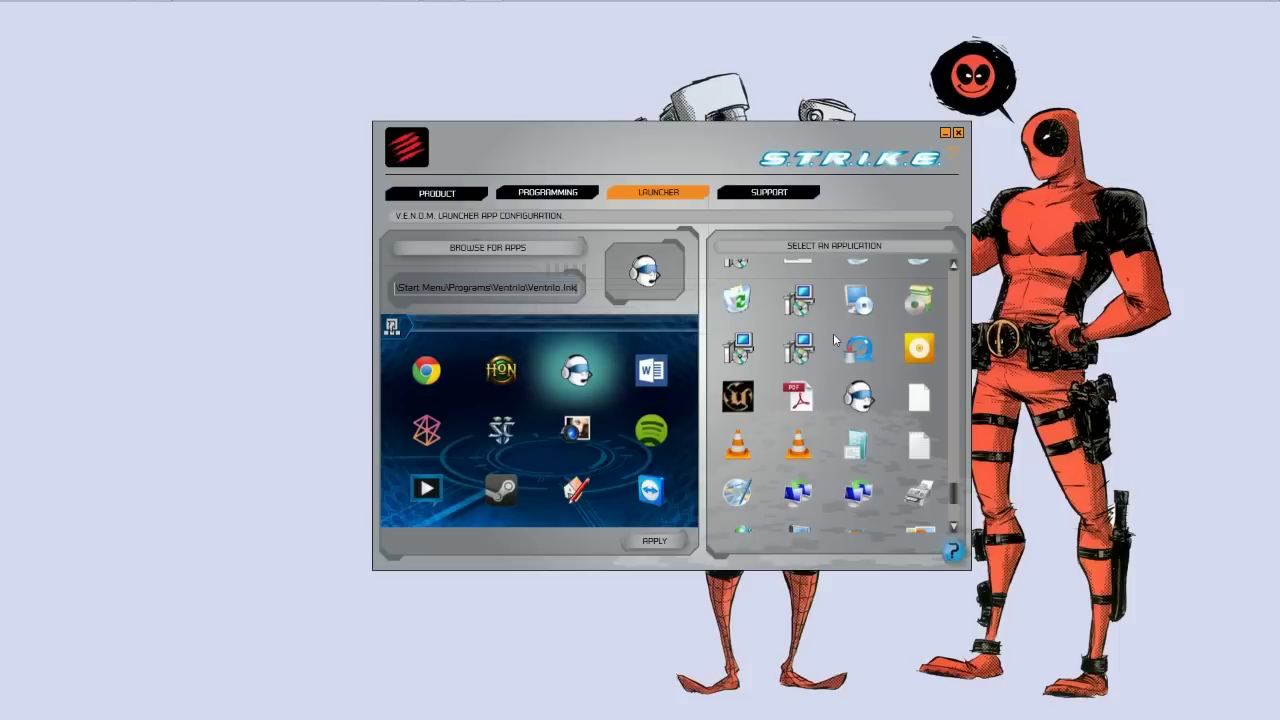
mouse_move(631, 247)
mouse_move(484, 366)
mouse_move(425, 371)
Step: Examine the HoN_Support profile's palmrest, number pad and touchscreen commands, viewing Modes 2 and 3 and returning to Mode 1
left_click(580, 199)
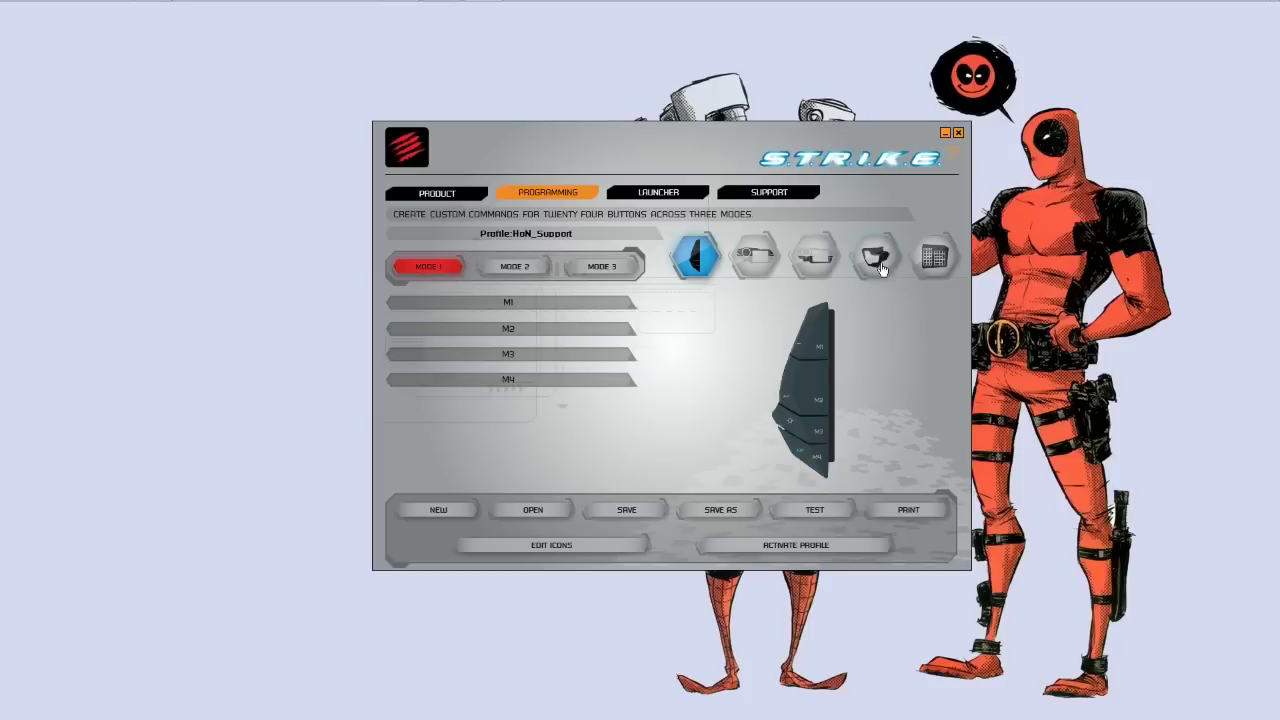
left_click(876, 257)
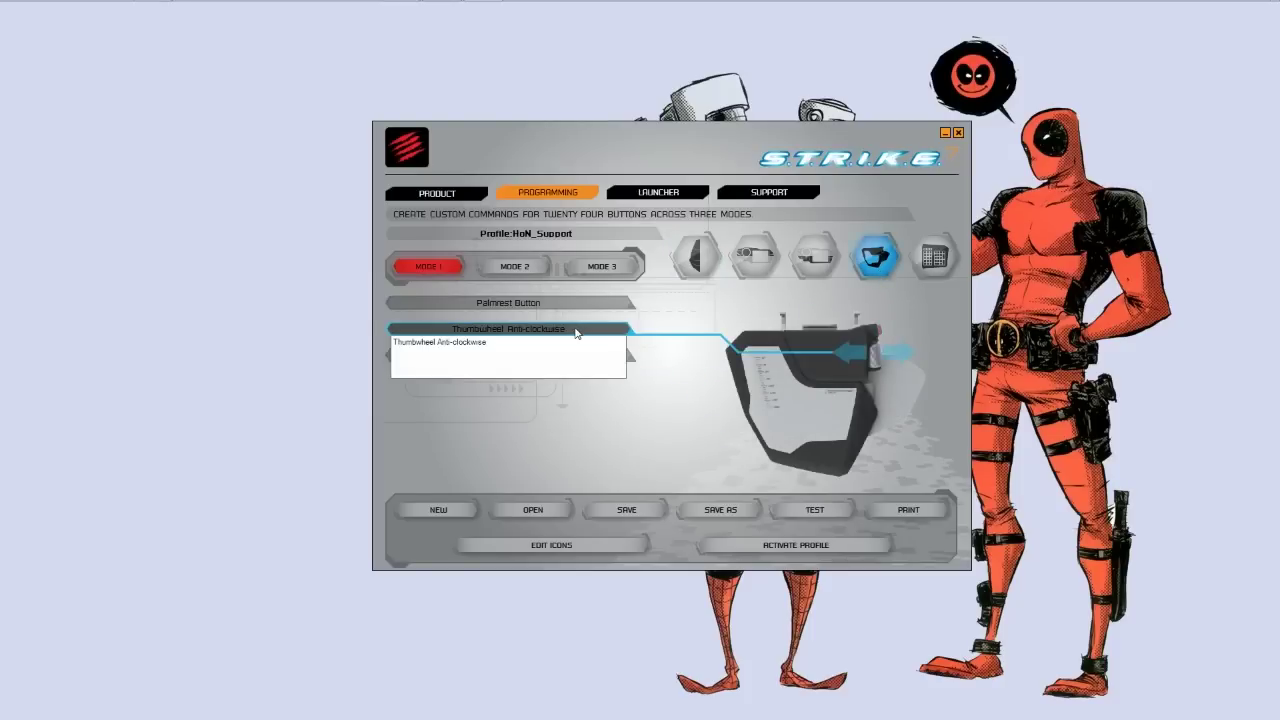
left_click(934, 257)
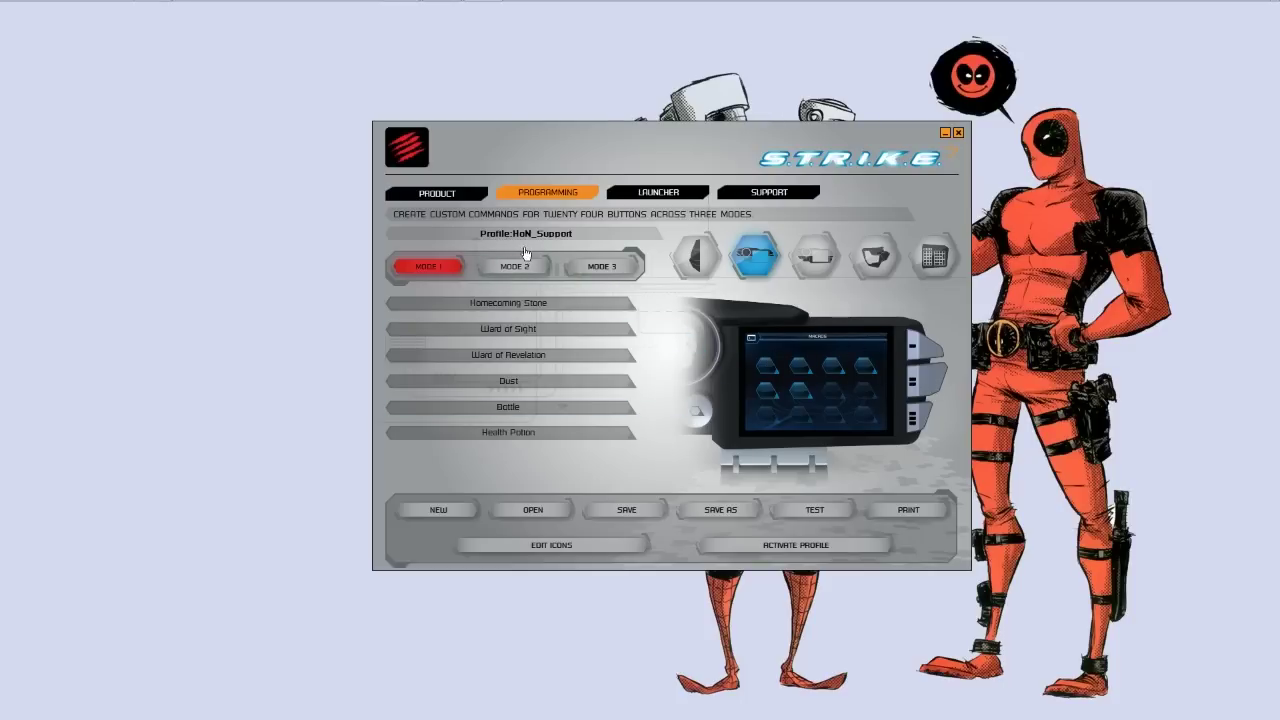
left_click(537, 267)
left_click(620, 270)
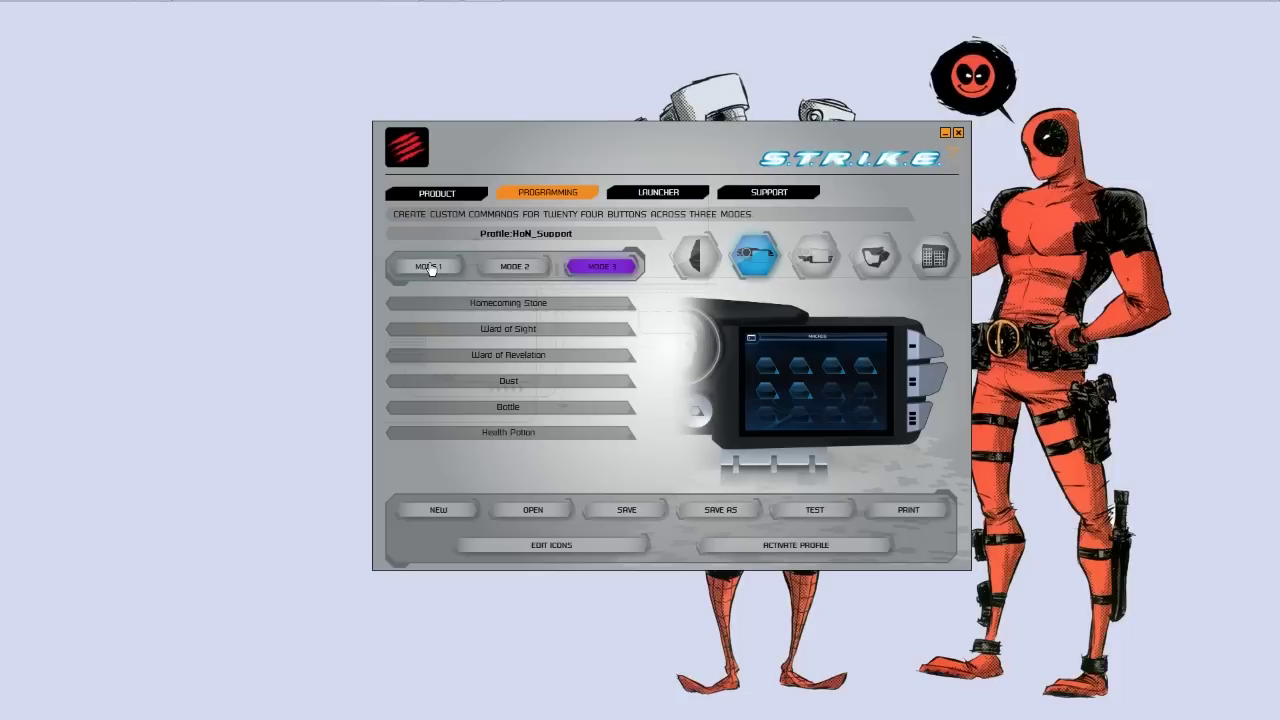
left_click(430, 268)
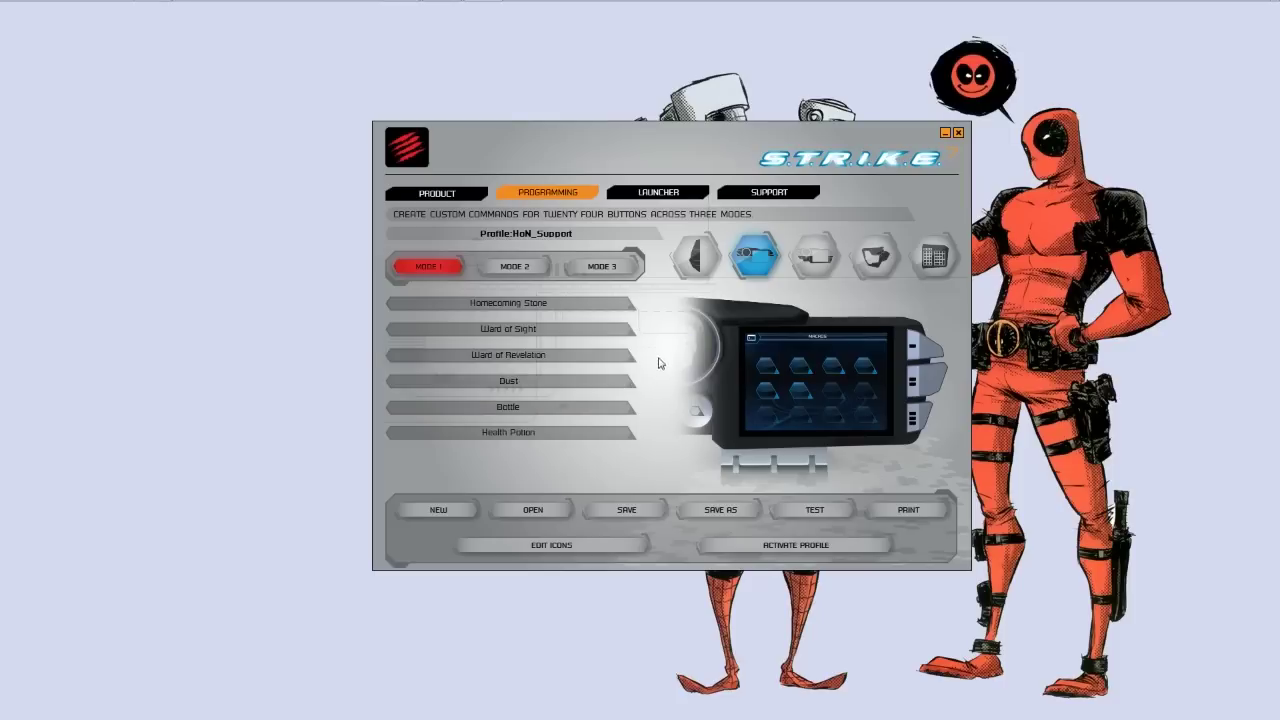
Step: Try a new advanced command on the Bottle button, recording S, A and D key presses with the press macro option enabled, and discard it
mouse_move(614, 410)
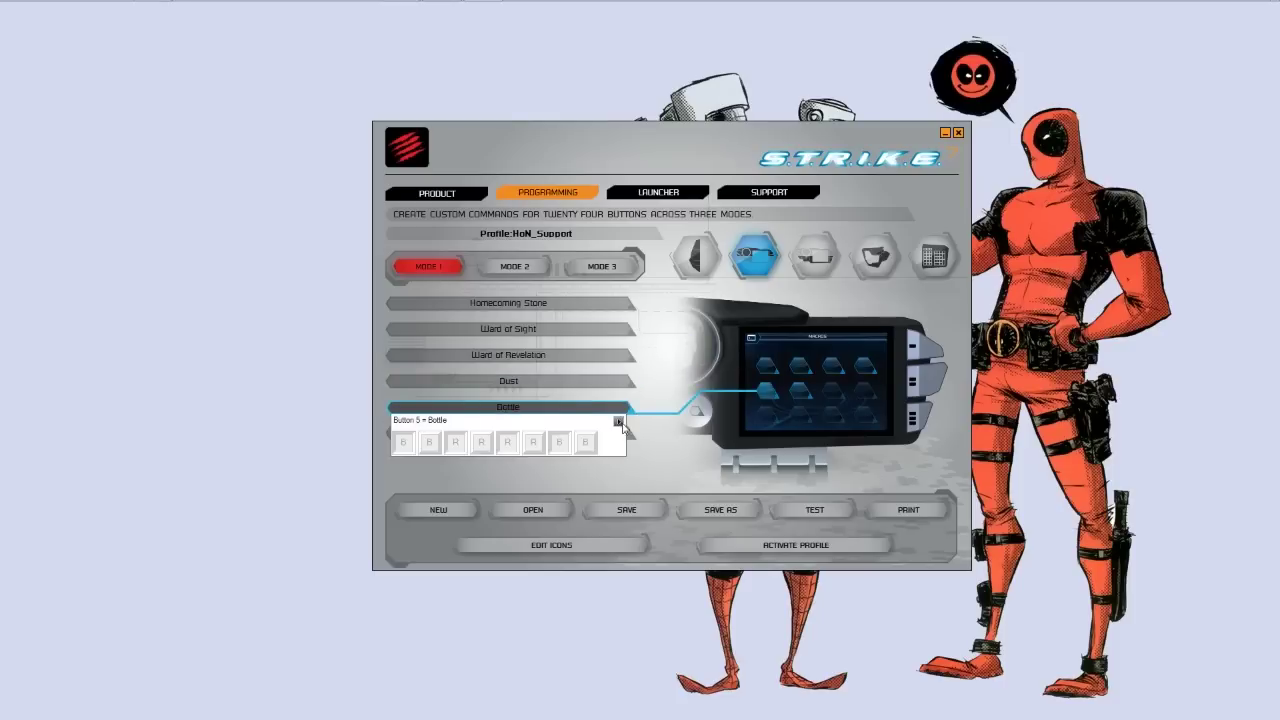
right_click(621, 424)
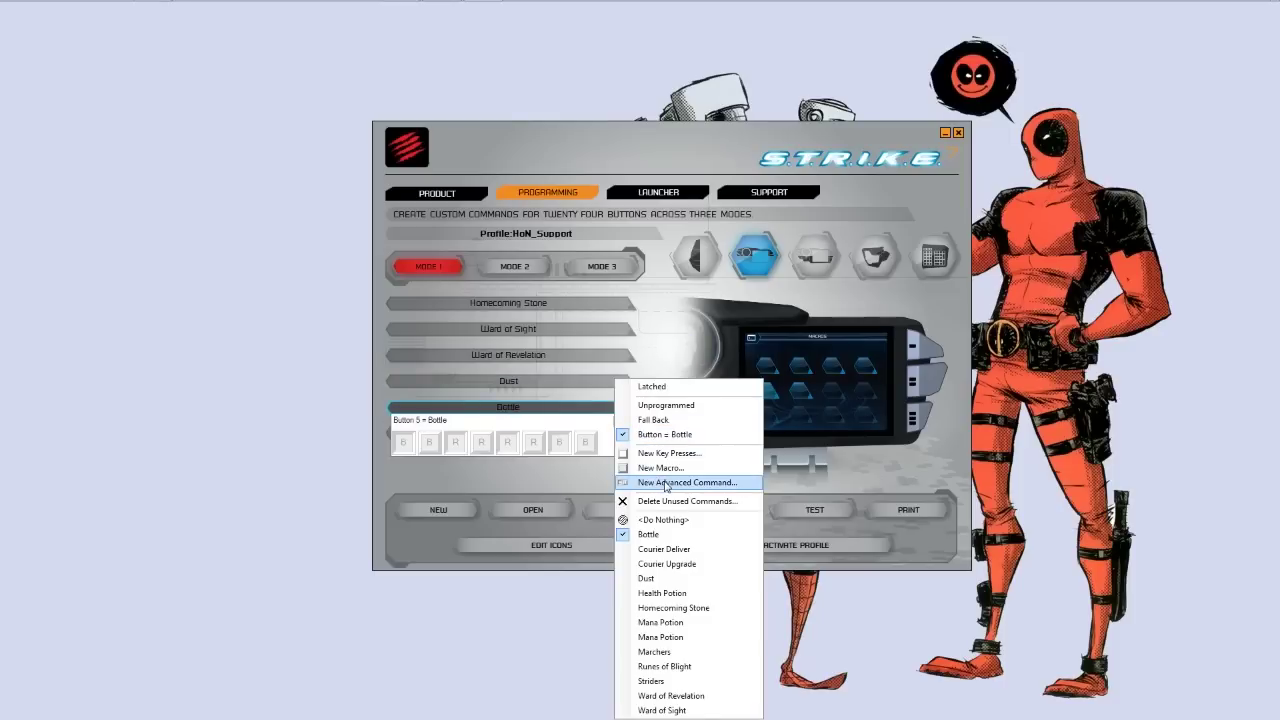
left_click(667, 484)
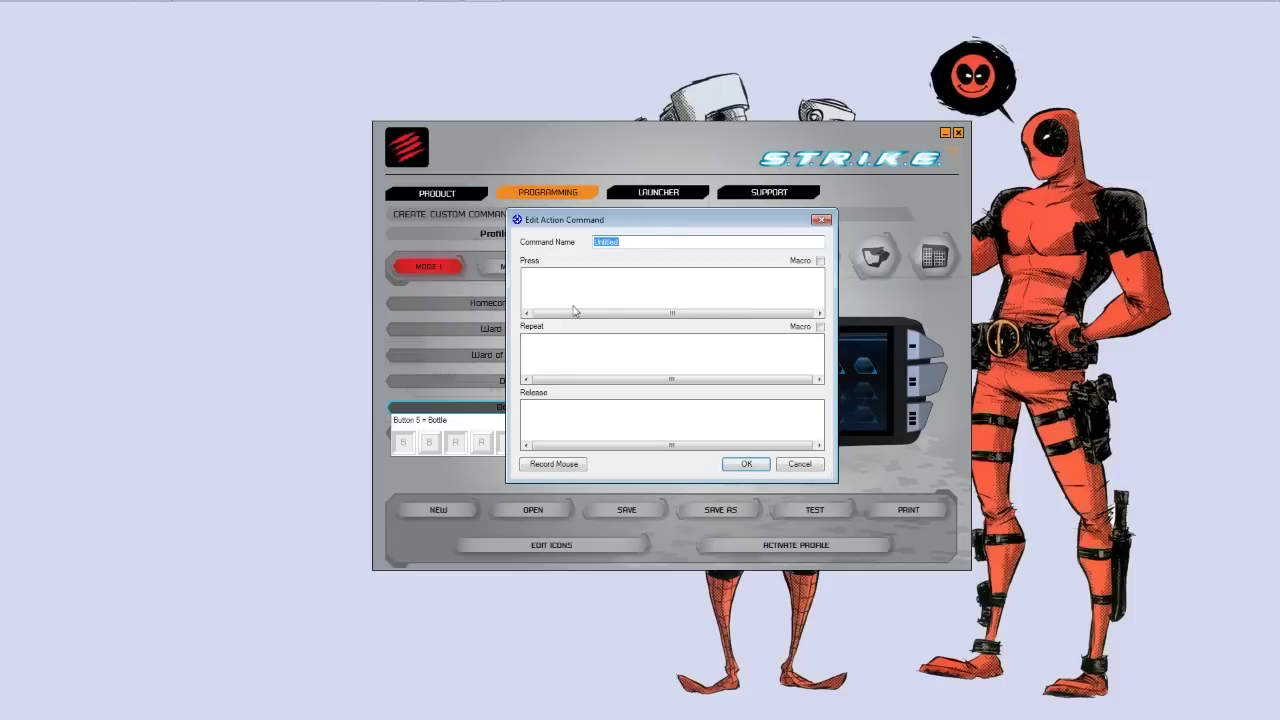
left_click(566, 283)
key("s")
key("a")
key("d")
key("s")
key("d")
key("a")
key("s")
key("d")
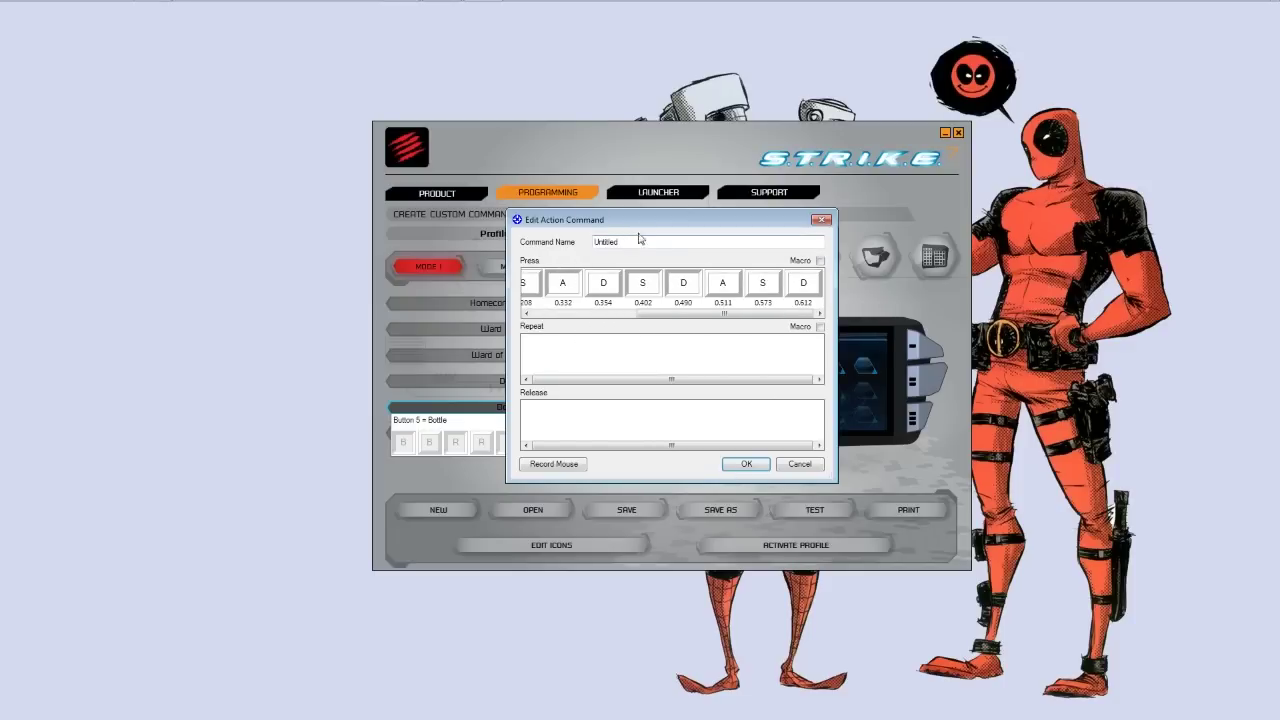
left_click(820, 261)
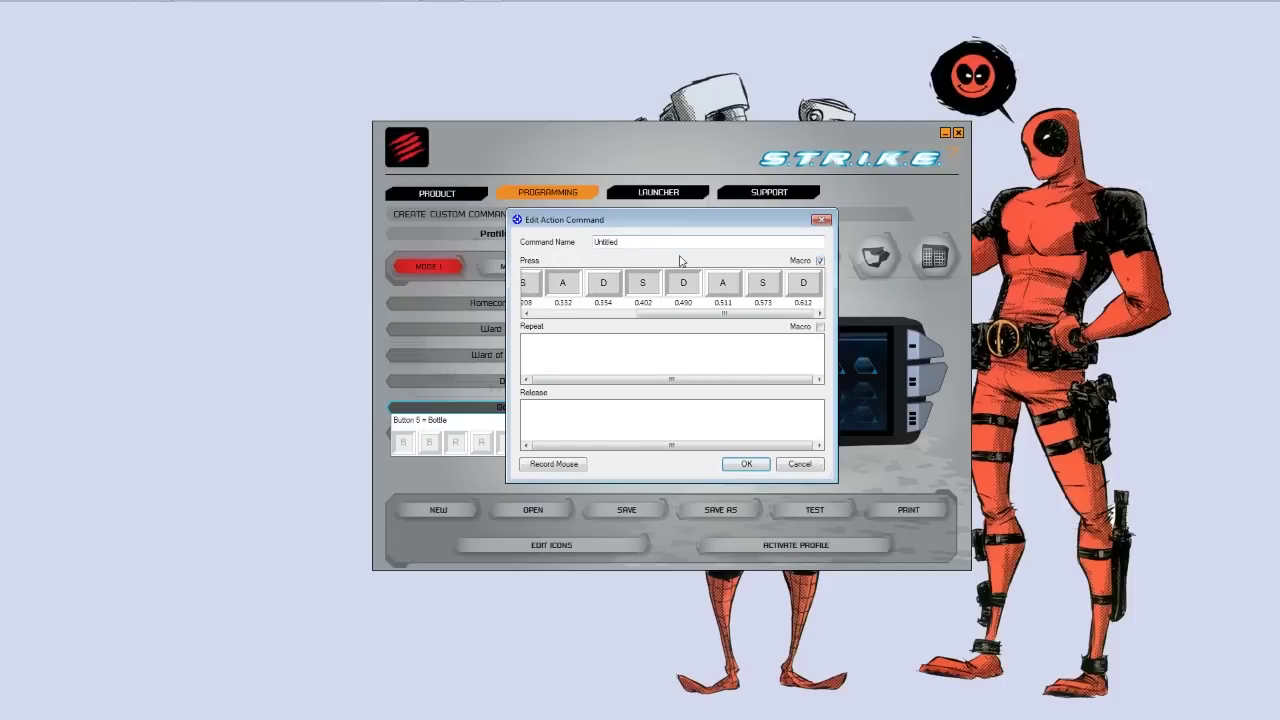
left_click(810, 467)
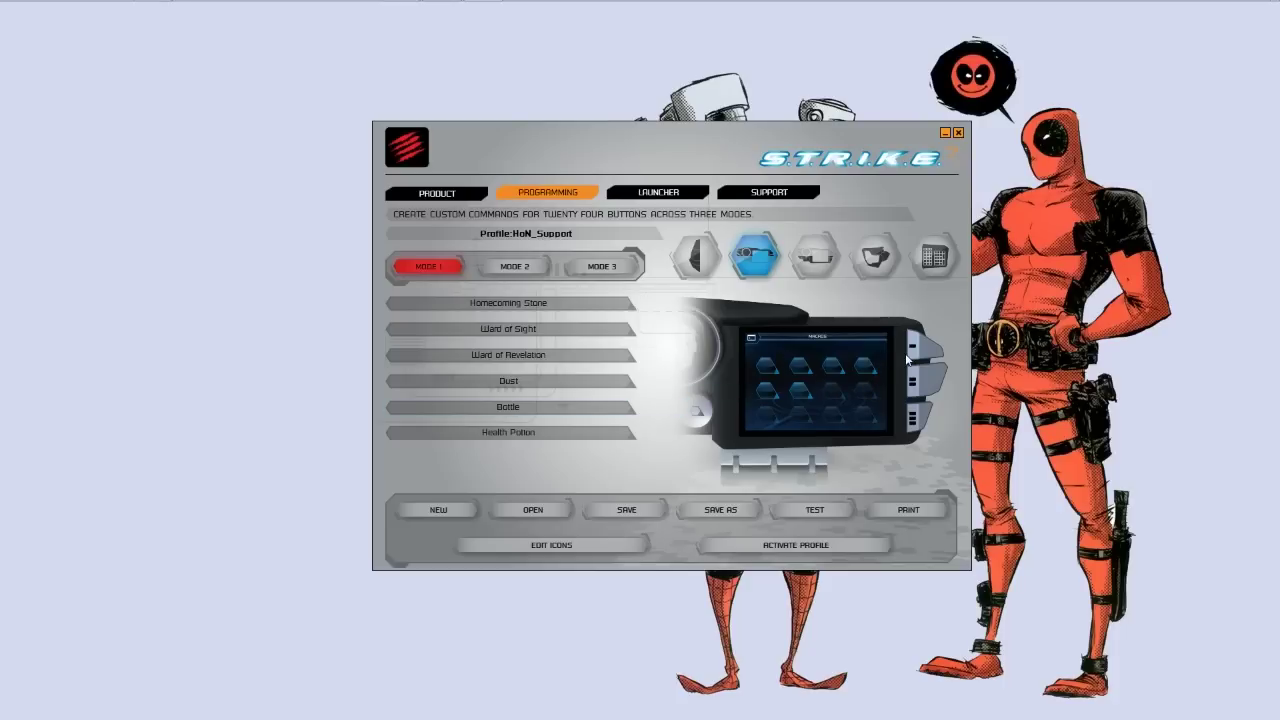
Step: Open icon editing for the profile's touchscreen macros and browse the available icons
left_click(571, 546)
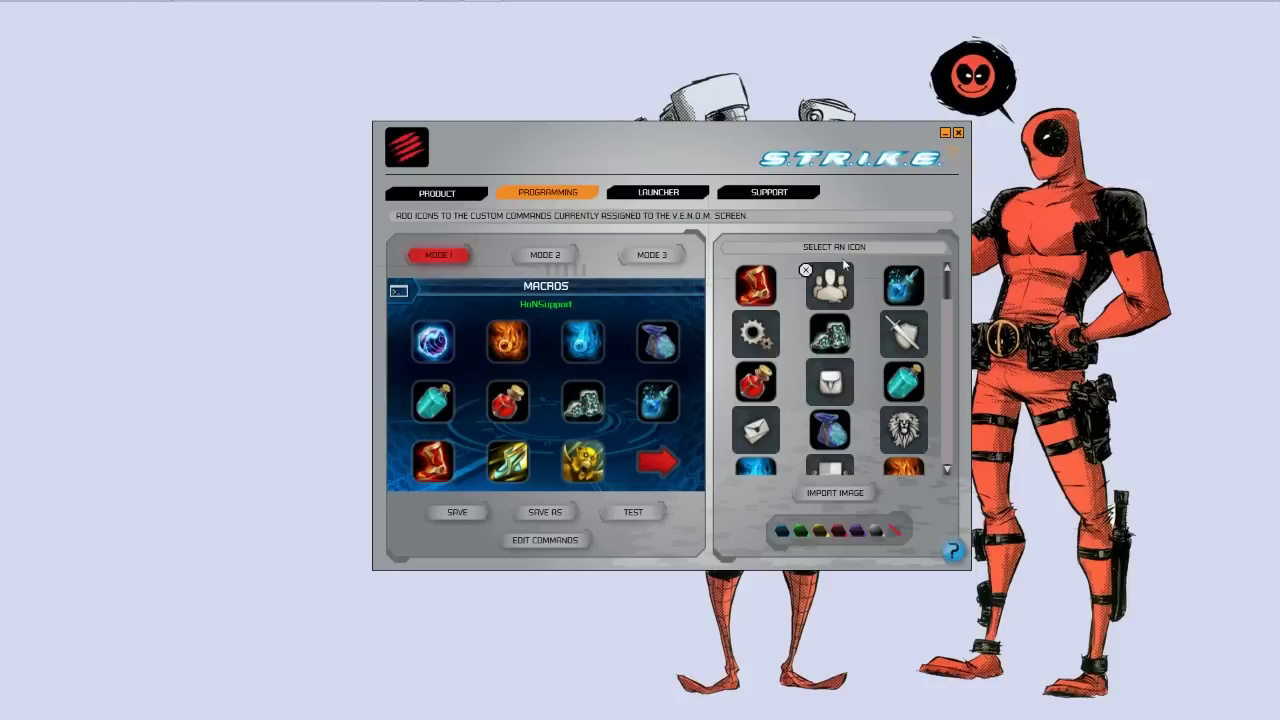
mouse_move(932, 297)
left_click_drag(949, 290, 949, 378)
scroll(843, 378, "down", 8)
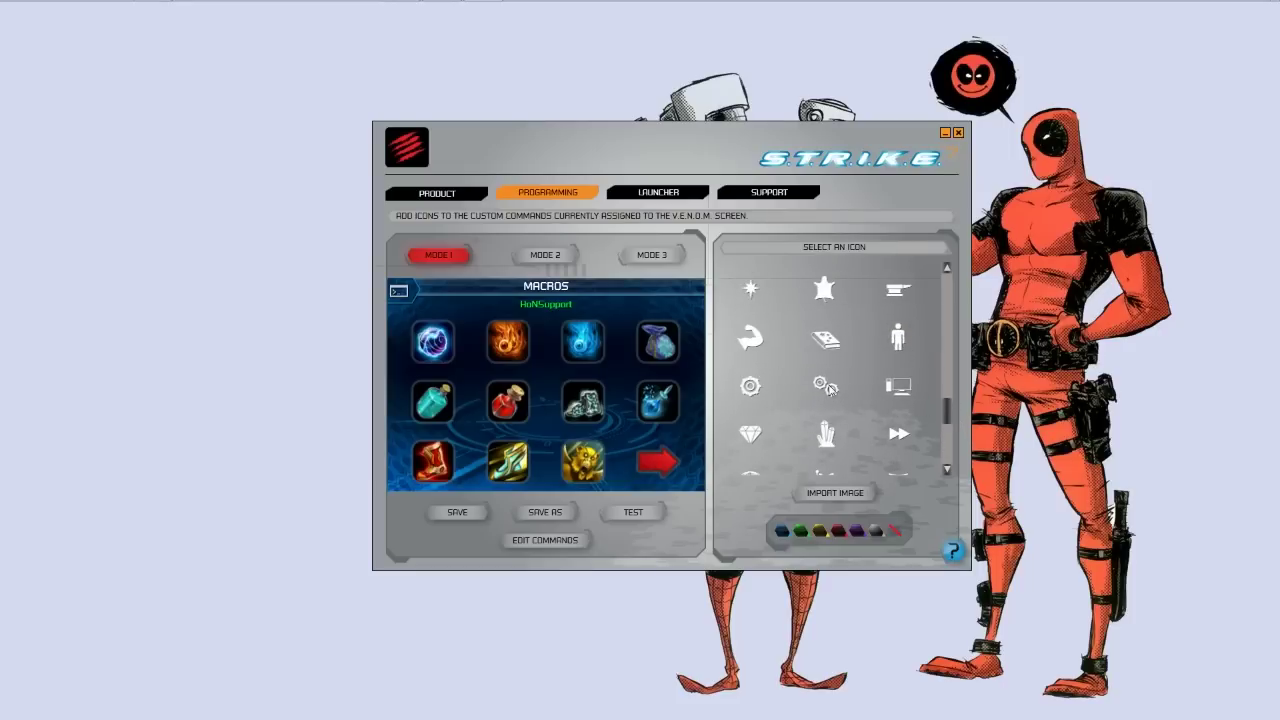
Step: Try the white double-gear icon on the third macro in the second row, and put its original icon back
left_click(580, 403)
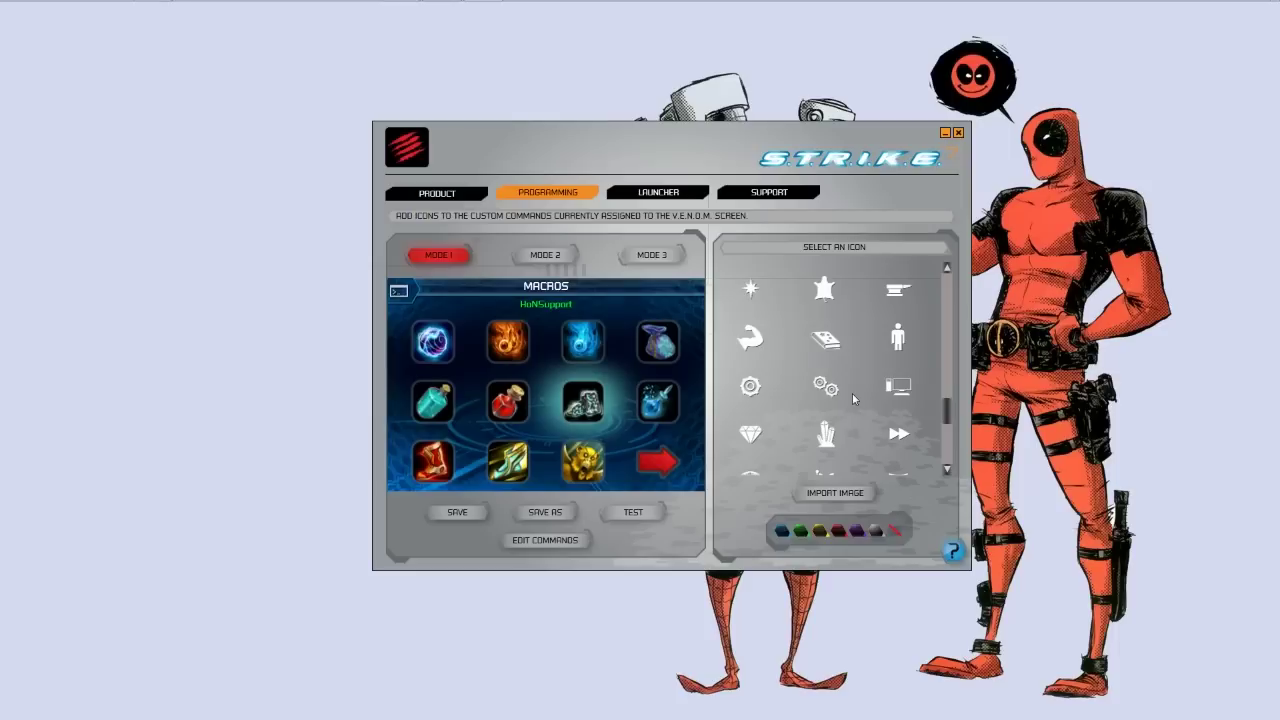
left_click(835, 389)
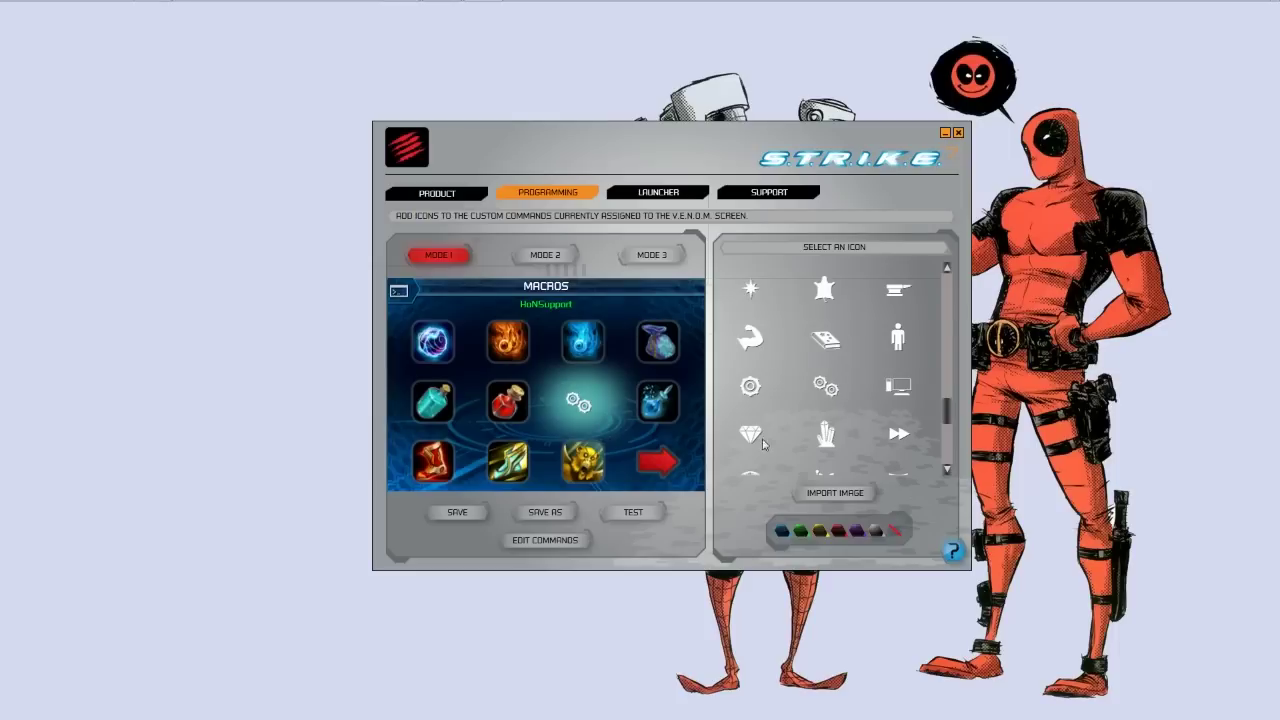
mouse_move(673, 358)
left_click_drag(946, 410, 930, 274)
left_click(836, 342)
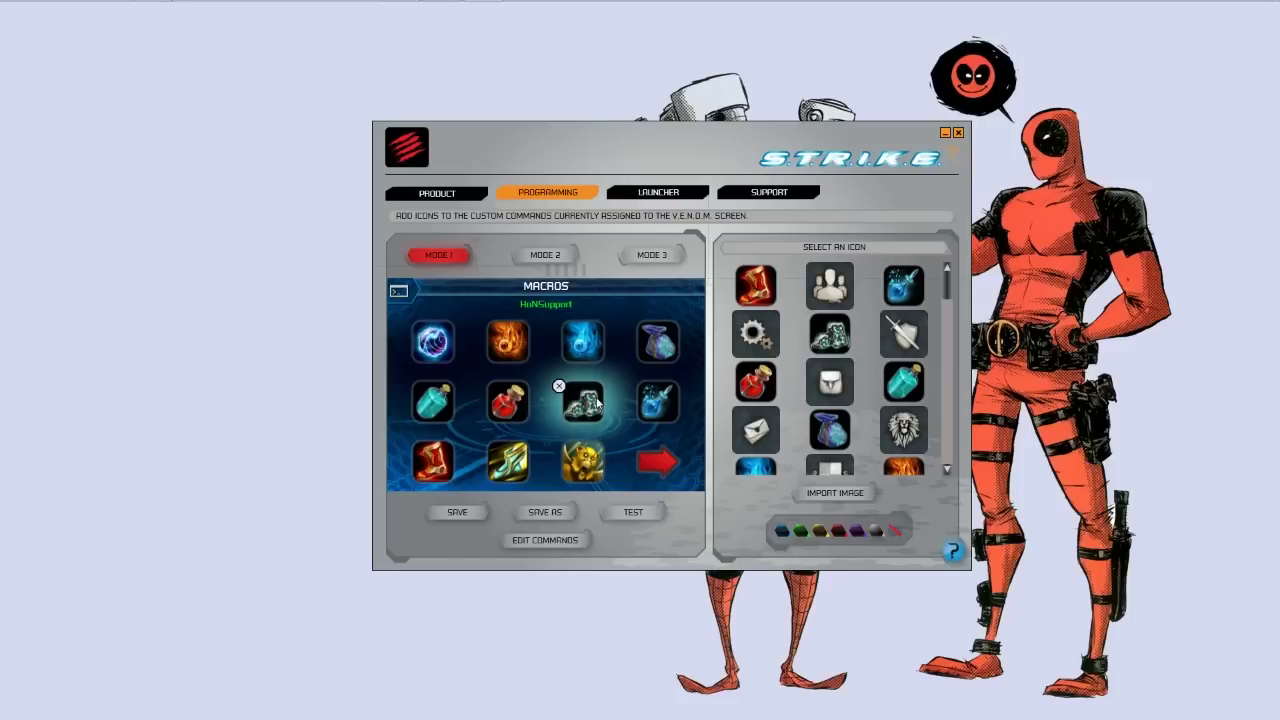
Step: Examine the macro icons in Modes 2 and 3, return to Mode 1, and view the product page before going back to programming
mouse_move(822, 310)
left_click(545, 255)
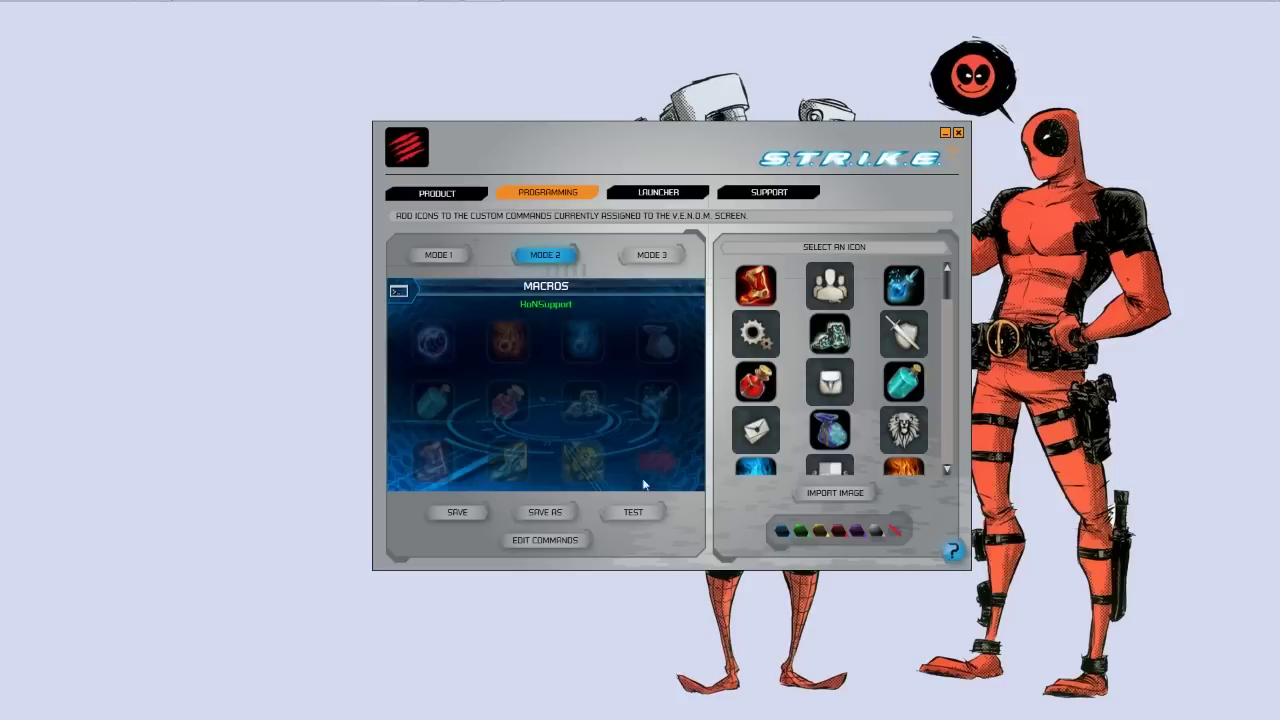
left_click(665, 254)
left_click(545, 255)
left_click(446, 256)
mouse_move(830, 346)
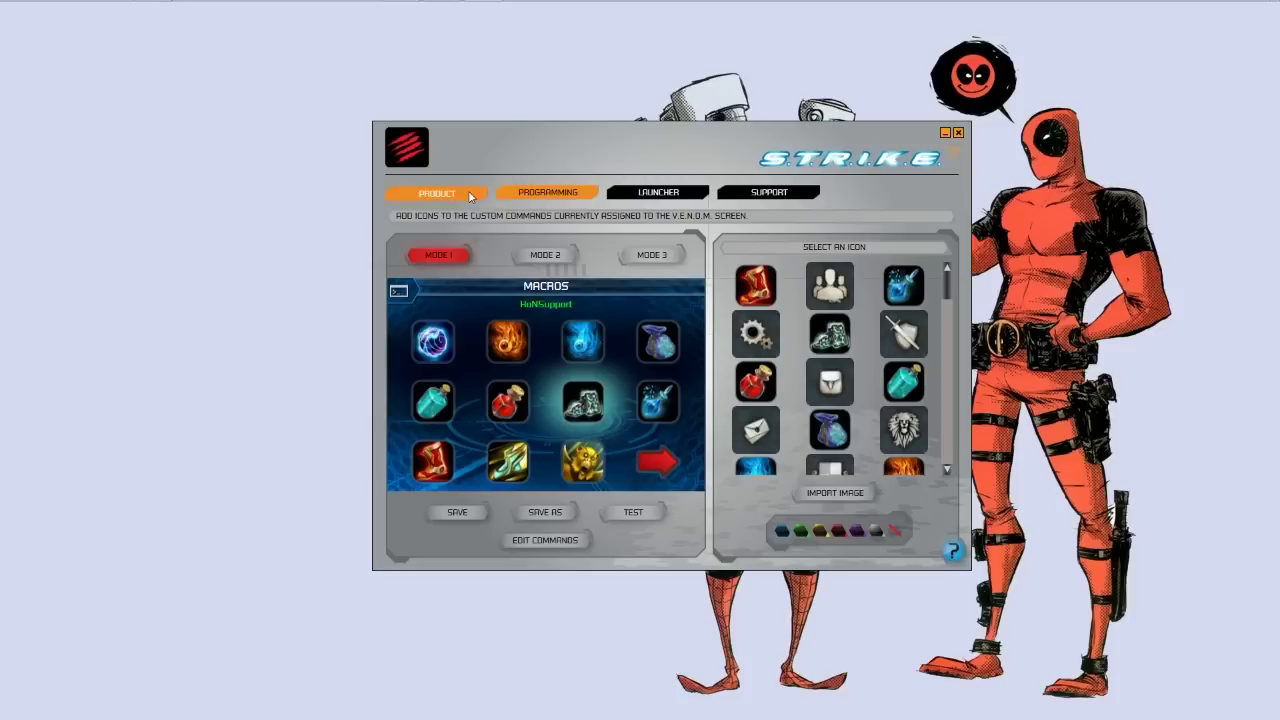
left_click(470, 196)
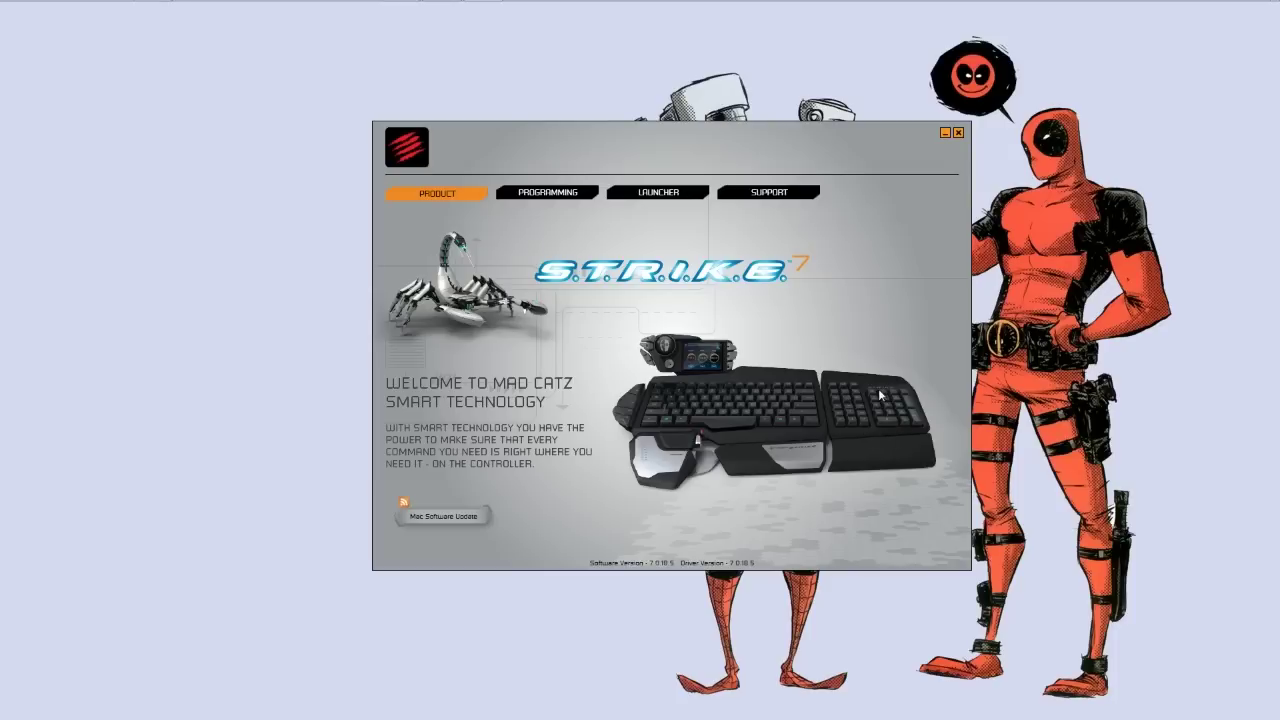
left_click(585, 200)
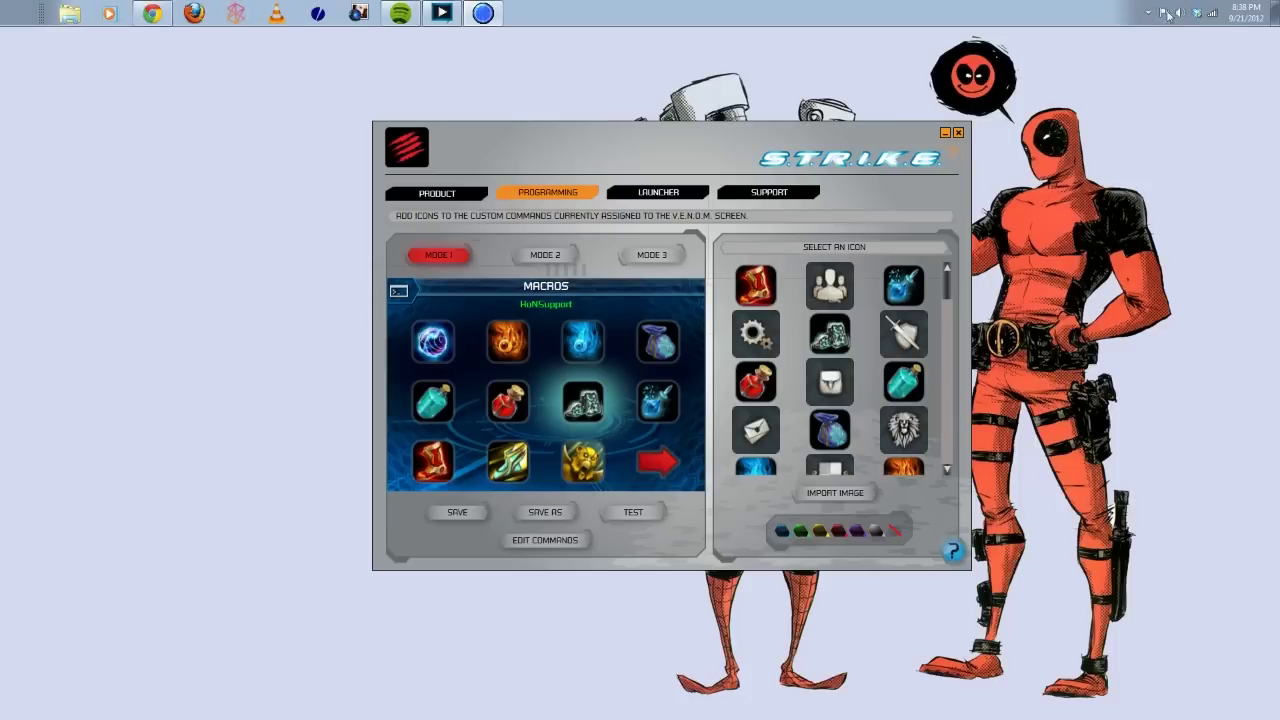
Step: Examine the keyboard profiles offered for quick activation in the system tray, including the Strategy_Profiles_v1 group
left_click(1148, 13)
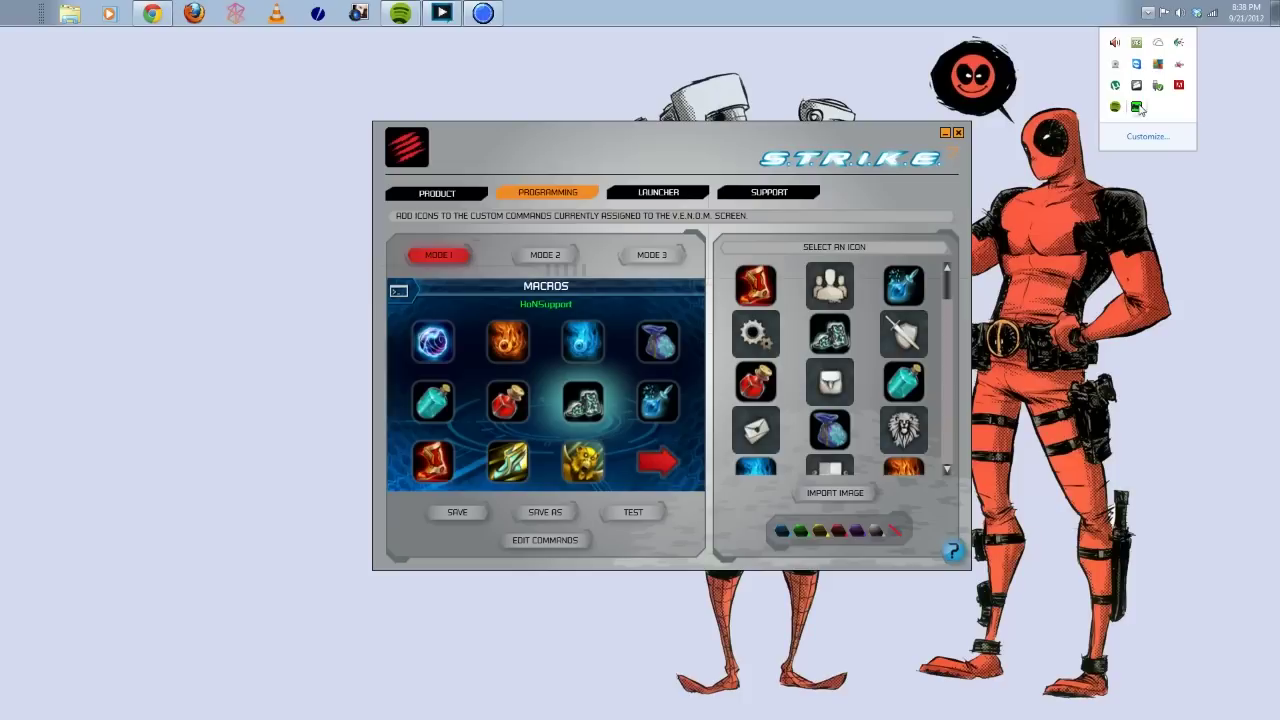
right_click(1137, 107)
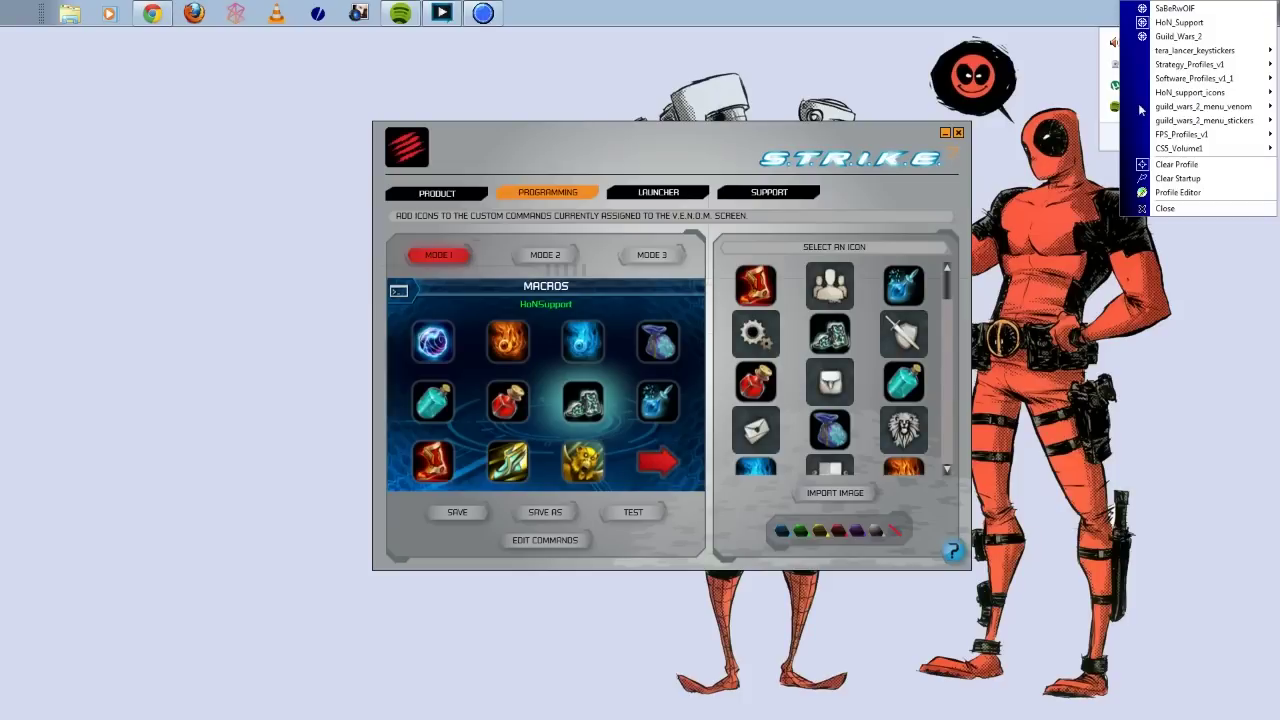
mouse_move(1190, 78)
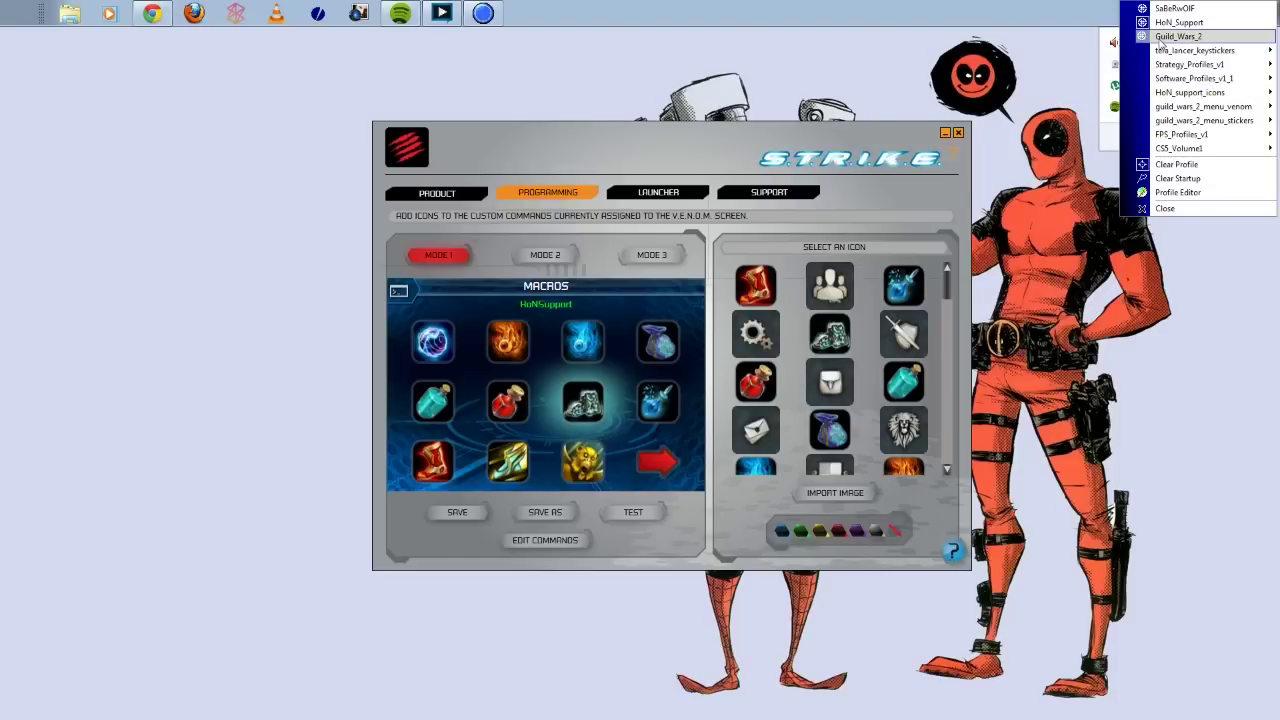
mouse_move(1150, 53)
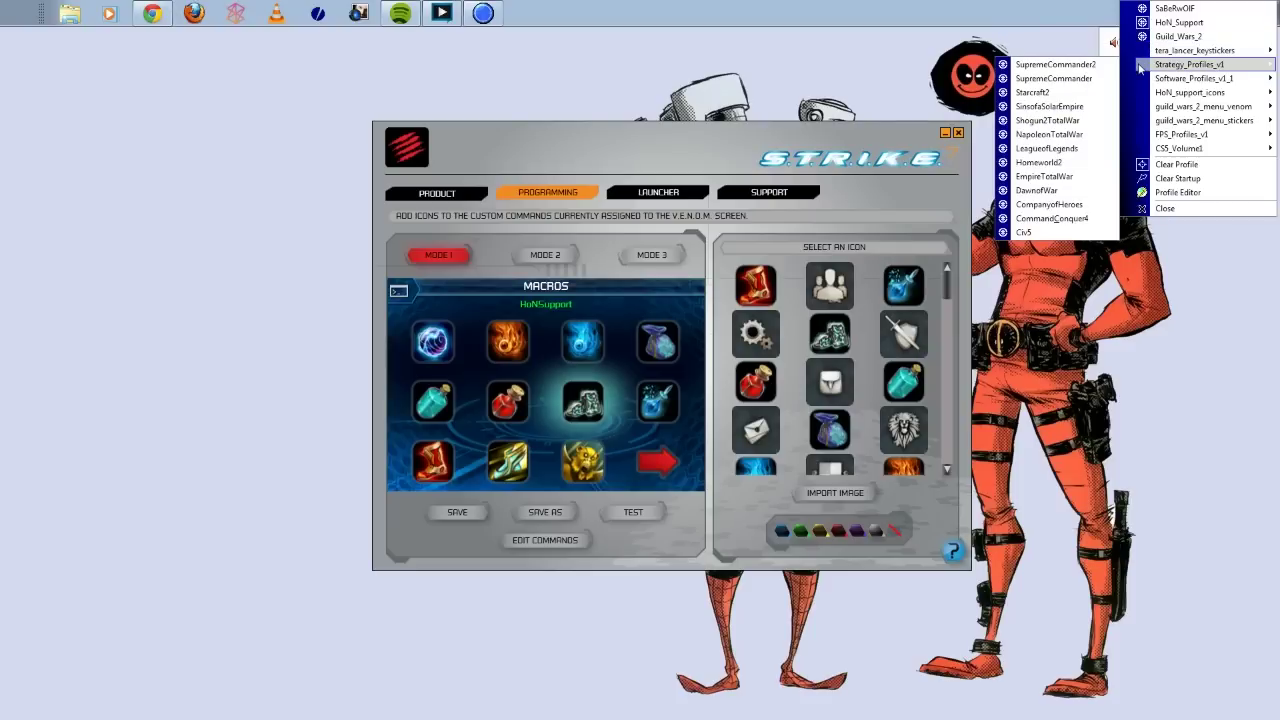
Step: View the product page, and return from icon editing to the HoN_Support profile's command assignments
left_click(440, 193)
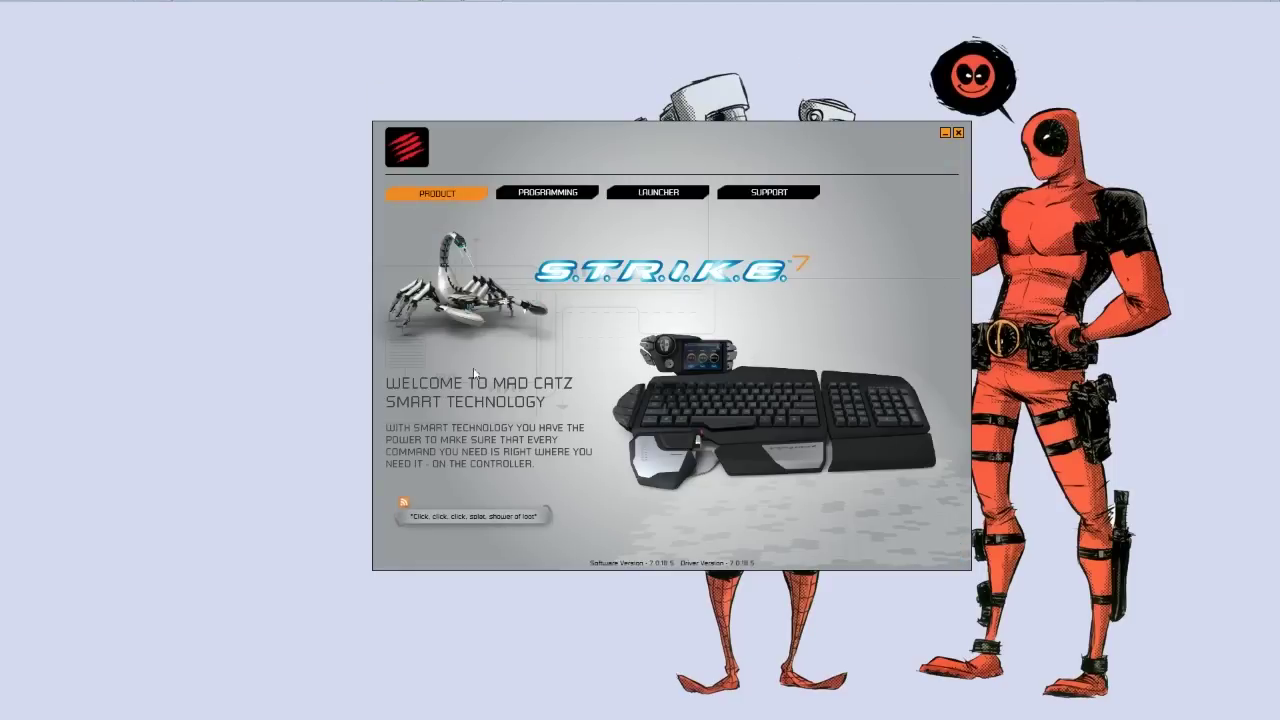
left_click(565, 194)
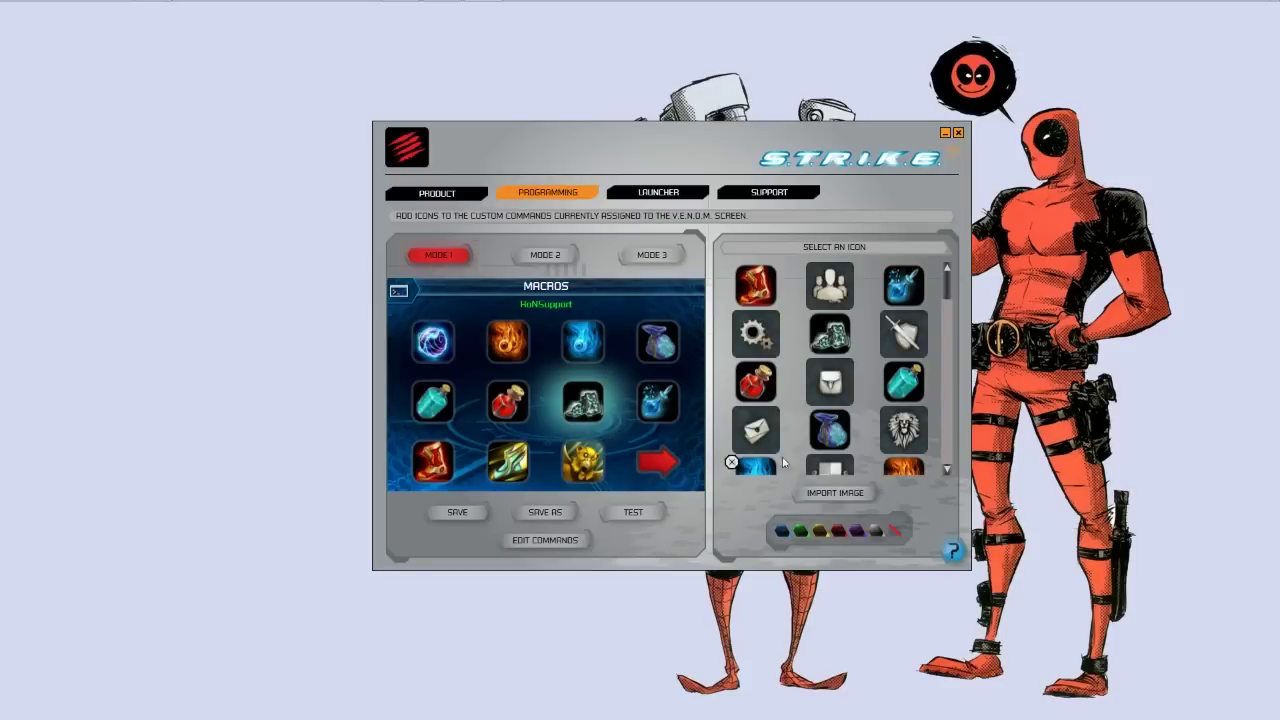
left_click(552, 542)
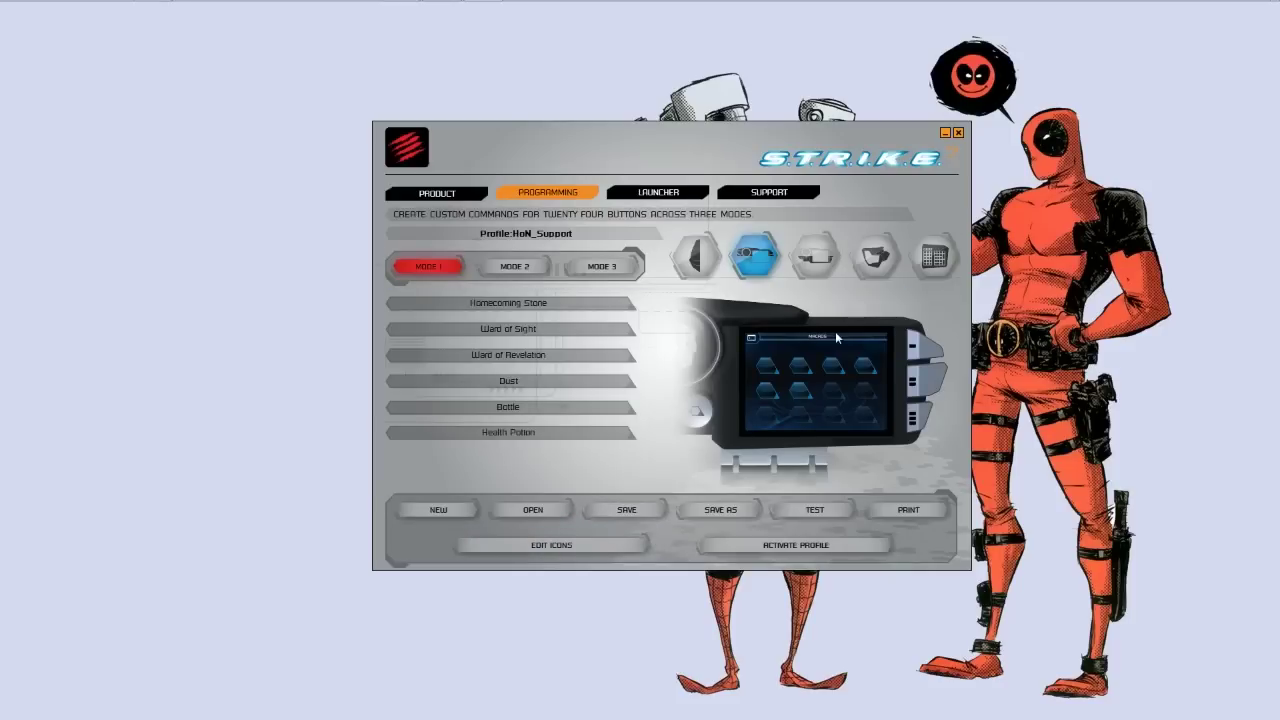